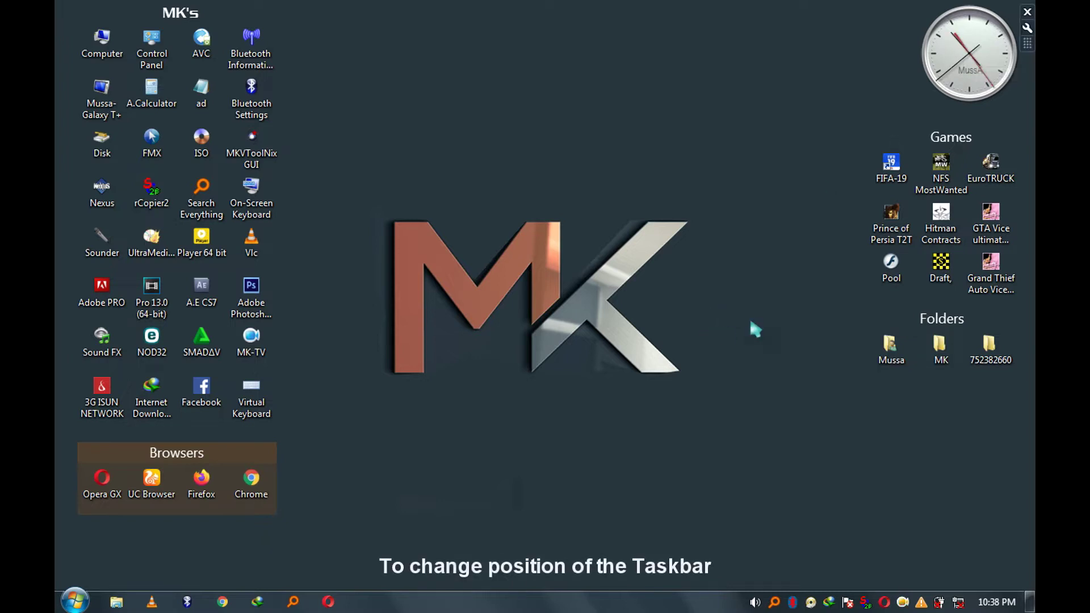
Step: In Taskbar Properties, set the taskbar location to Right and apply it
right_click(651, 609)
left_click(696, 597)
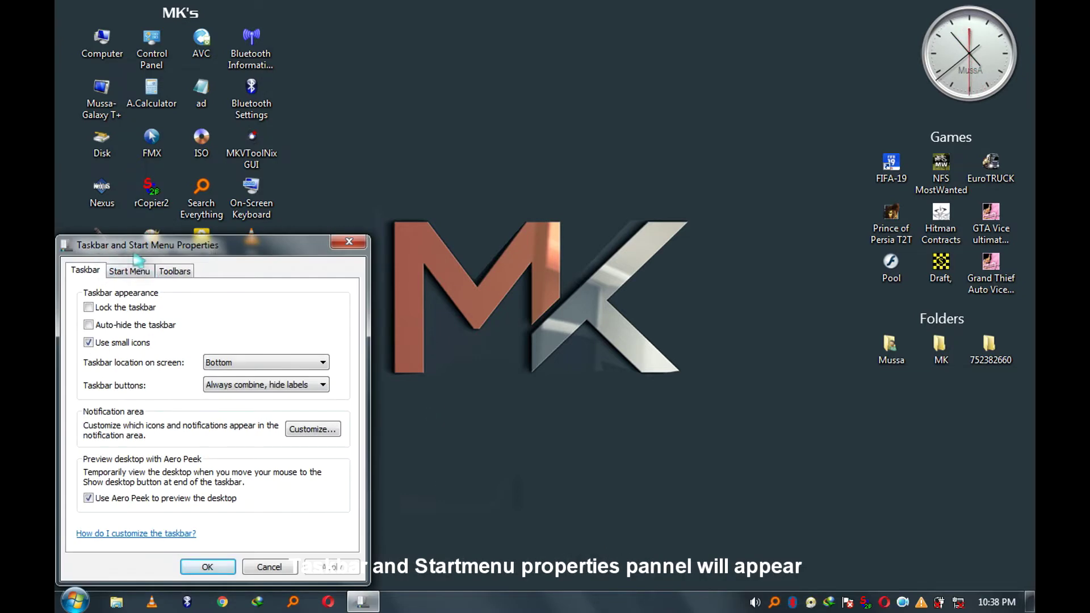
left_click_drag(163, 251, 256, 152)
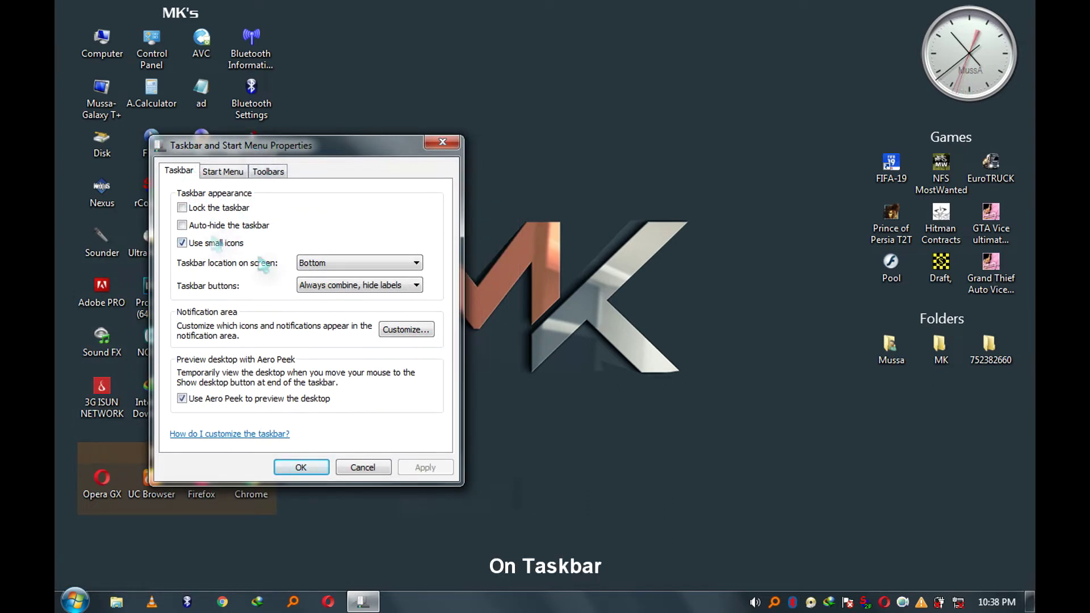
left_click(321, 264)
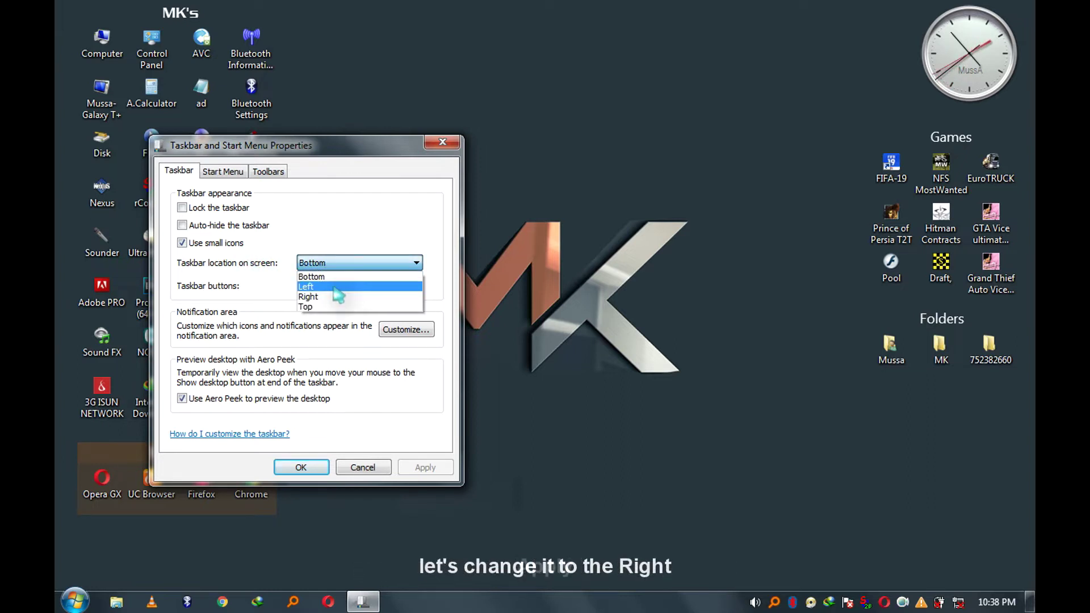
left_click(338, 296)
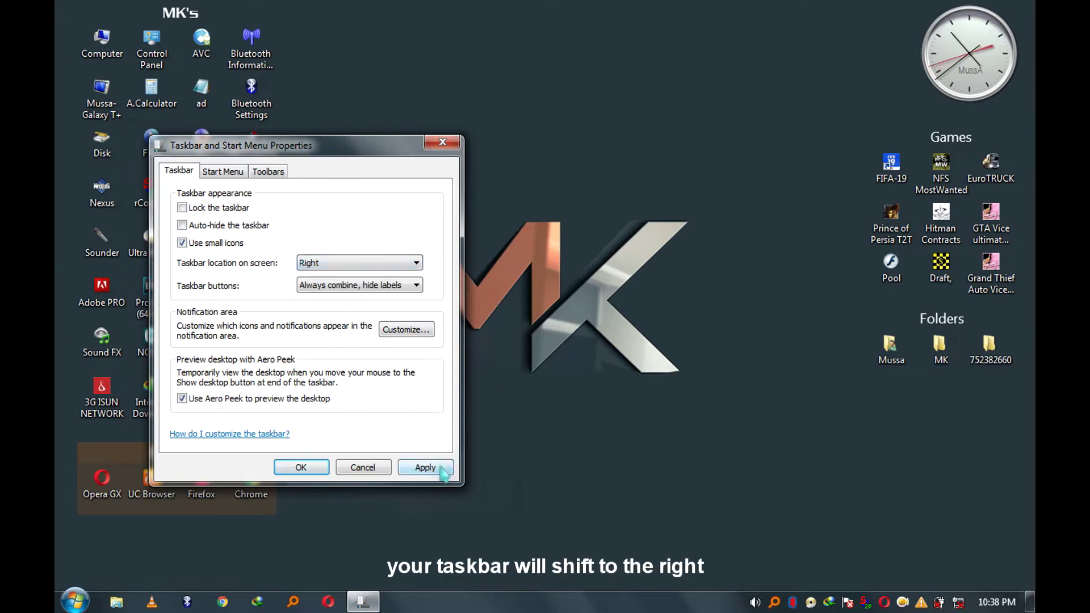
left_click(441, 468)
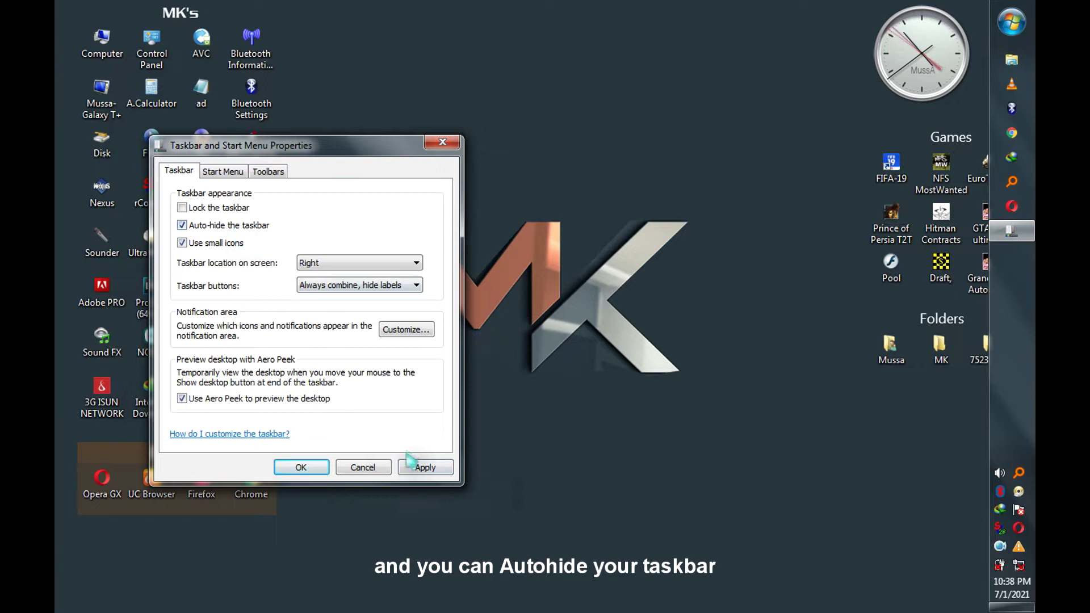
Step: Turn on auto-hide and Lock the taskbar, then confirm and close the dialog
left_click(444, 469)
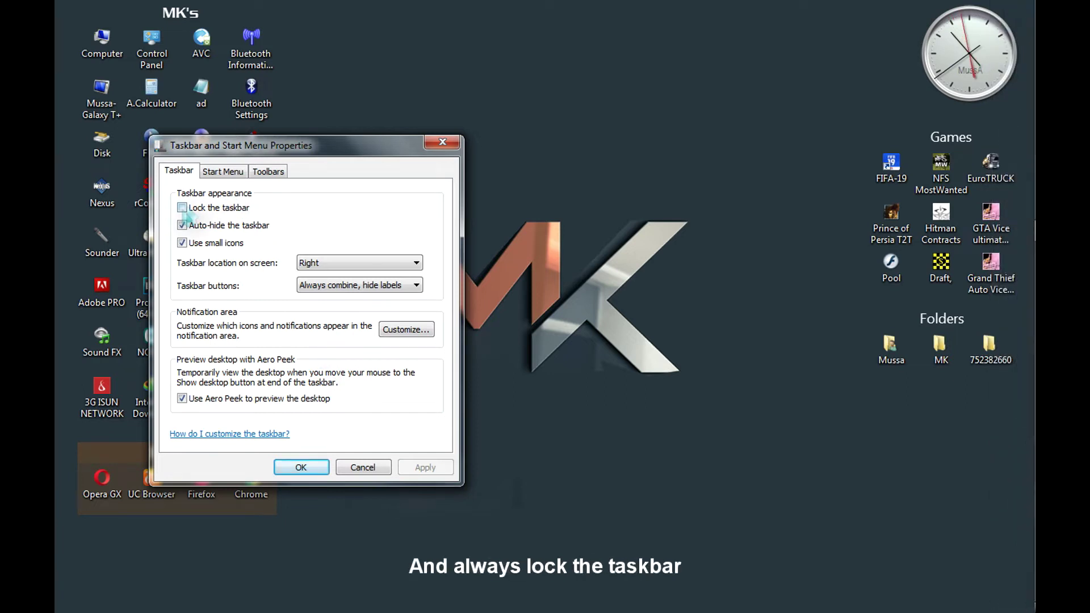
left_click(206, 211)
left_click(434, 467)
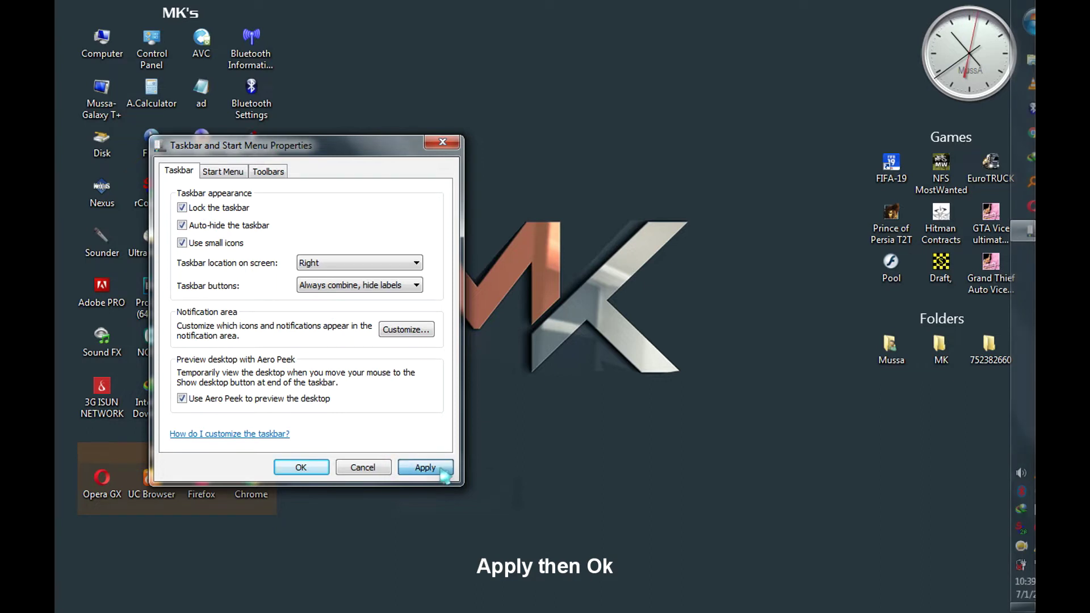
left_click(298, 467)
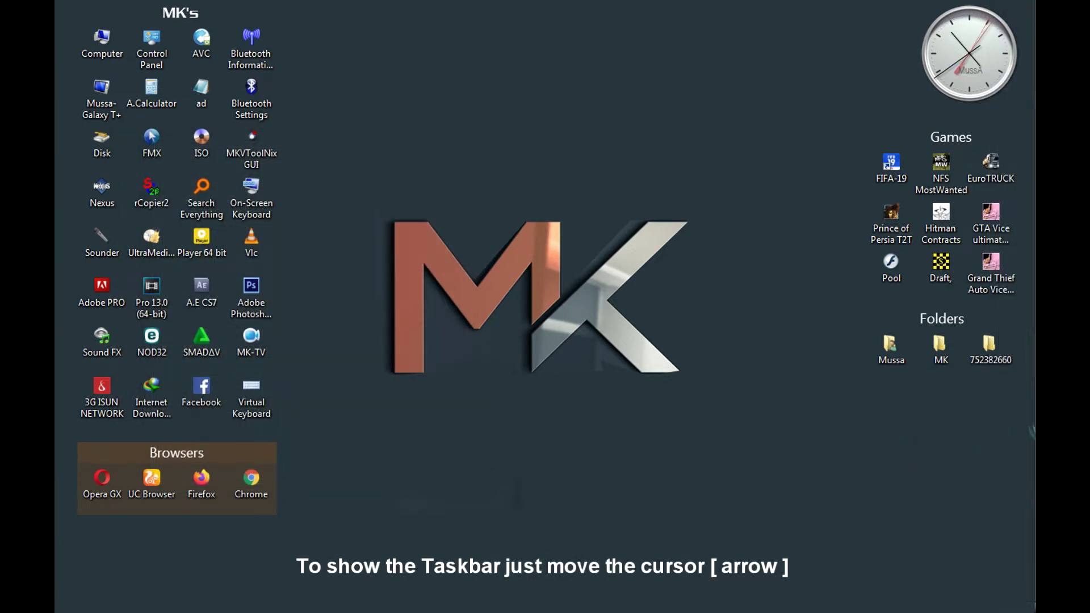
mouse_move(1033, 432)
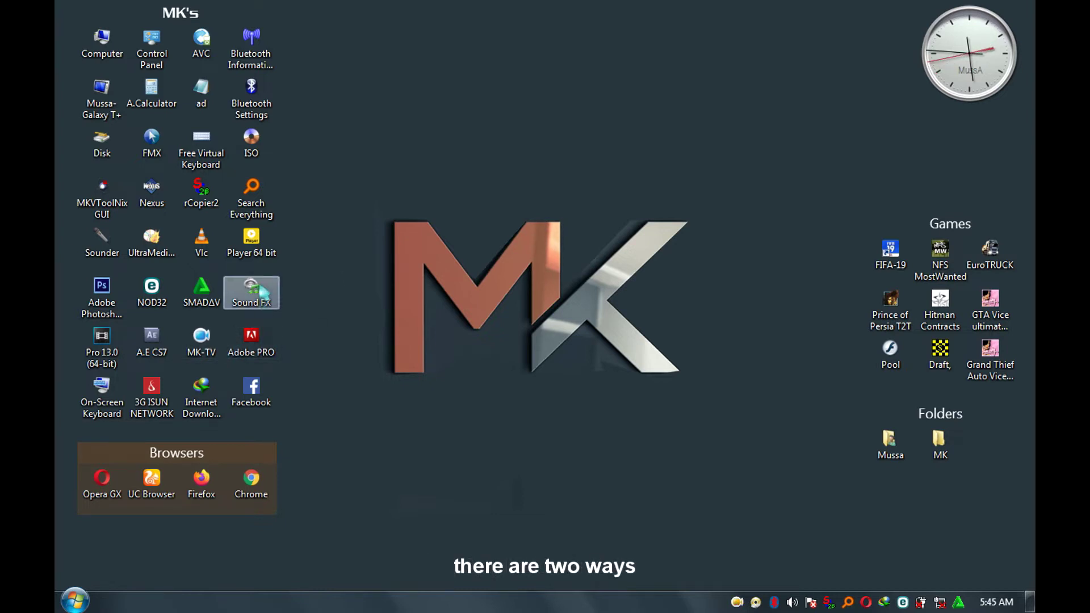
Step: Pin Sound FX, Chrome, Firefox, VLC and Player 64 bit to the taskbar
right_click(262, 293)
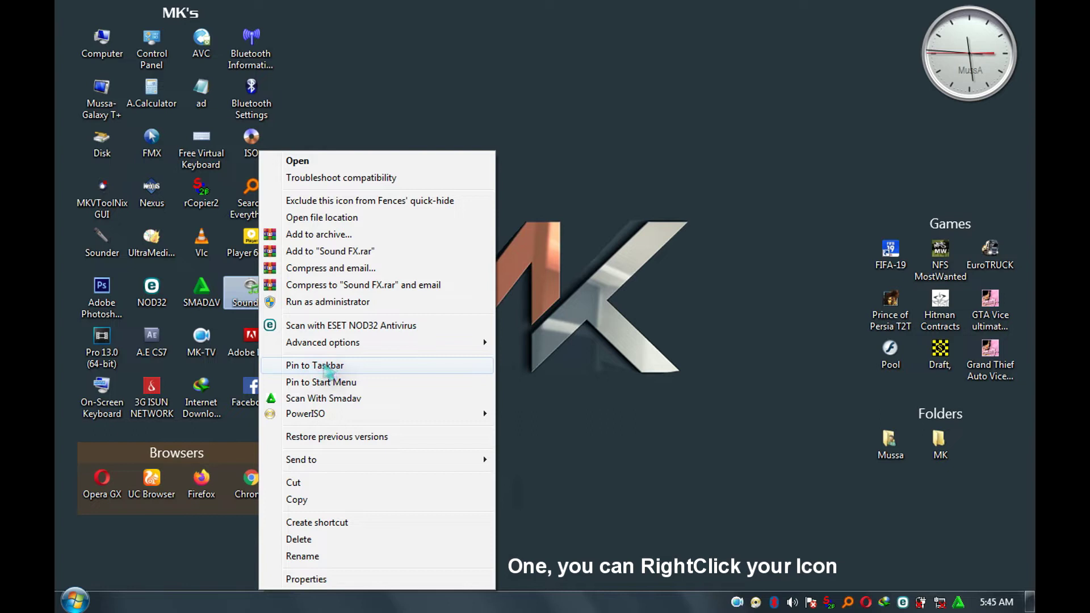
left_click(341, 368)
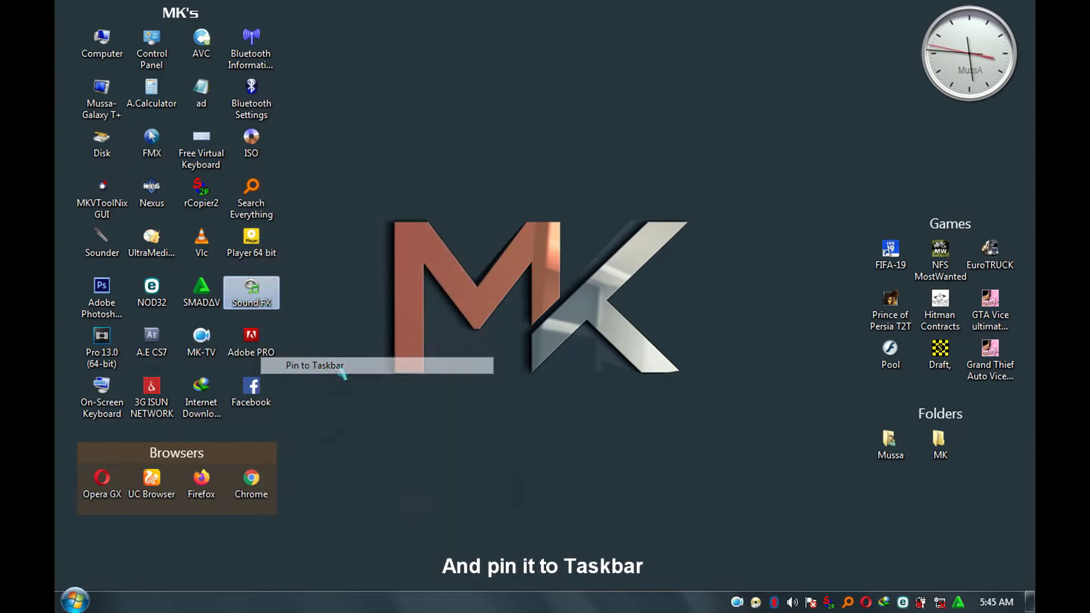
left_click_drag(251, 479, 210, 599)
left_click(202, 579)
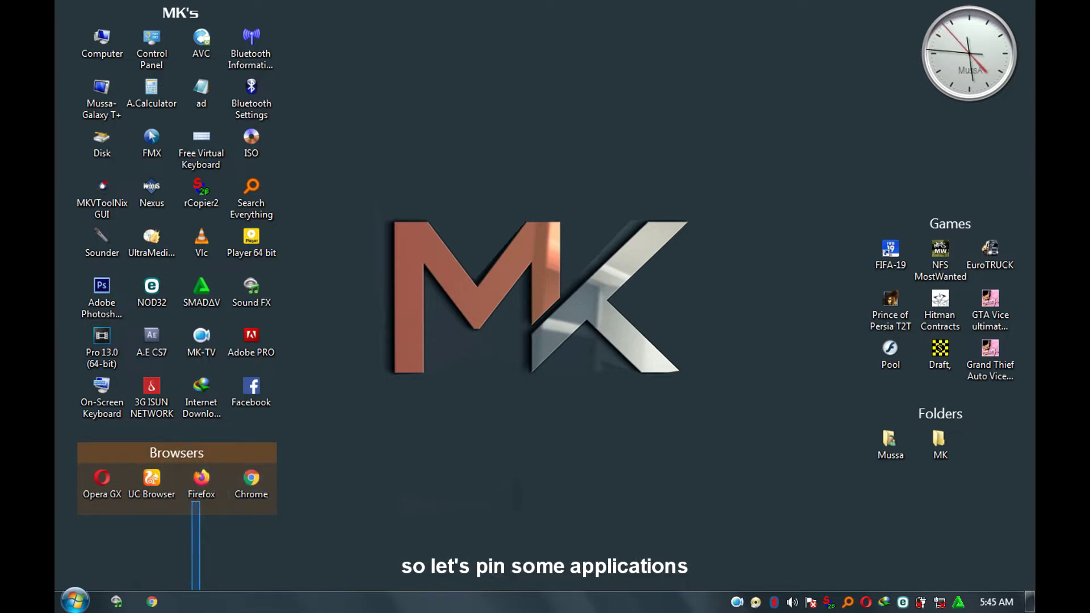
left_click_drag(210, 489, 227, 600)
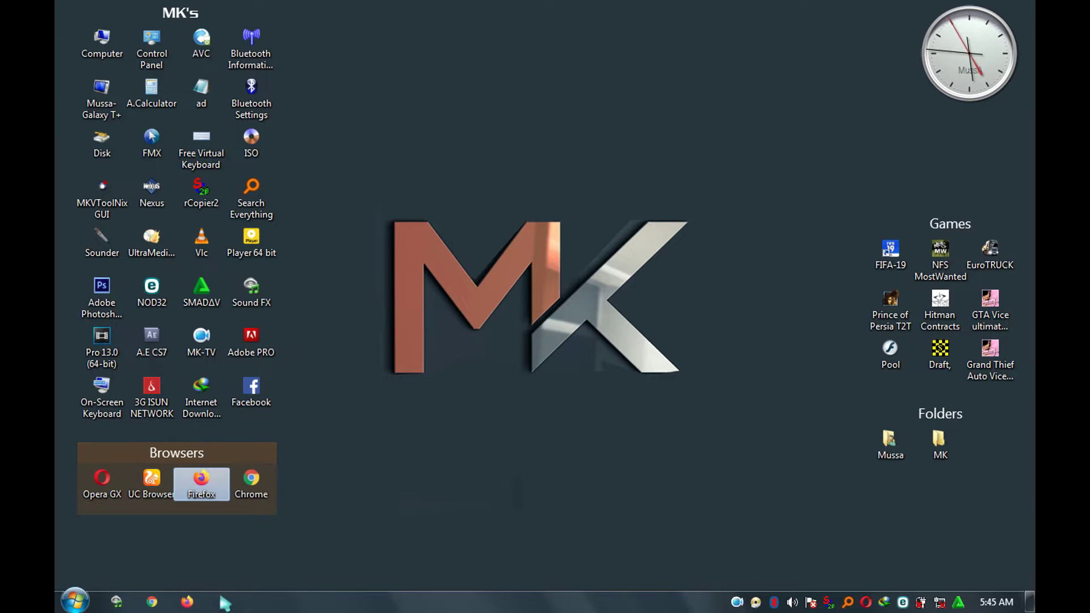
left_click_drag(206, 262, 233, 600)
left_click_drag(252, 241, 284, 600)
Step: Pin Computer, EuroTRUCK, Search Everything, Opera GX and Internet Download Manager, then unpin Sound FX
left_click_drag(102, 44, 299, 603)
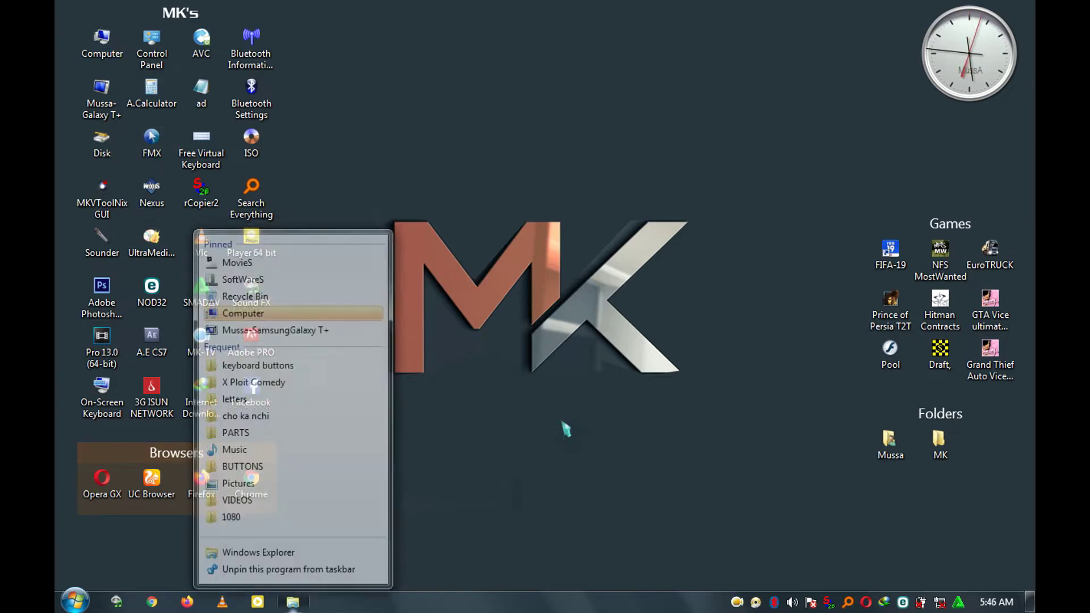
left_click_drag(976, 271, 349, 605)
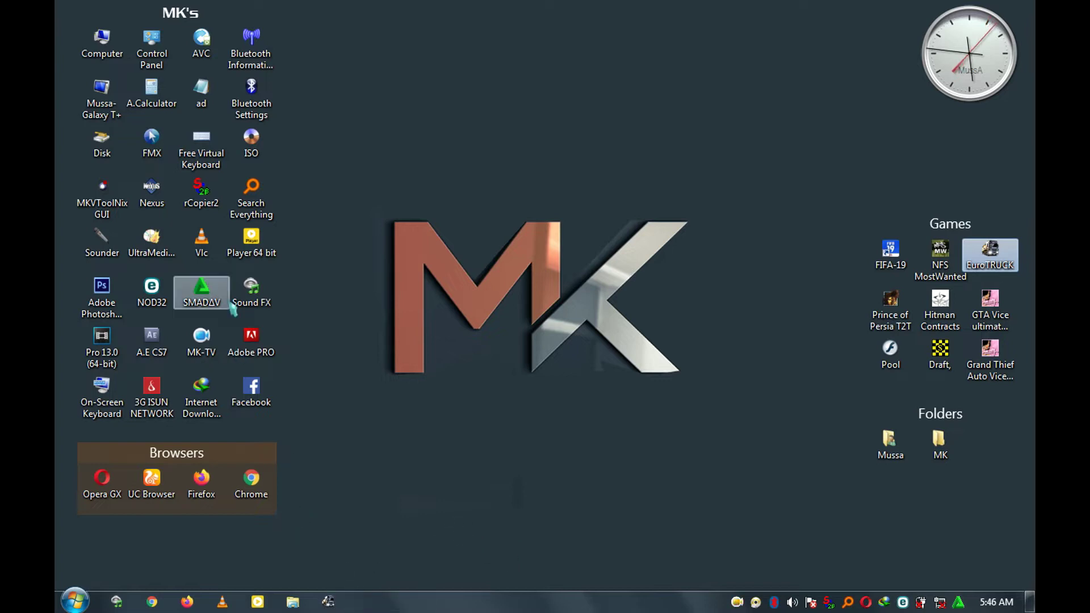
left_click_drag(264, 201, 361, 602)
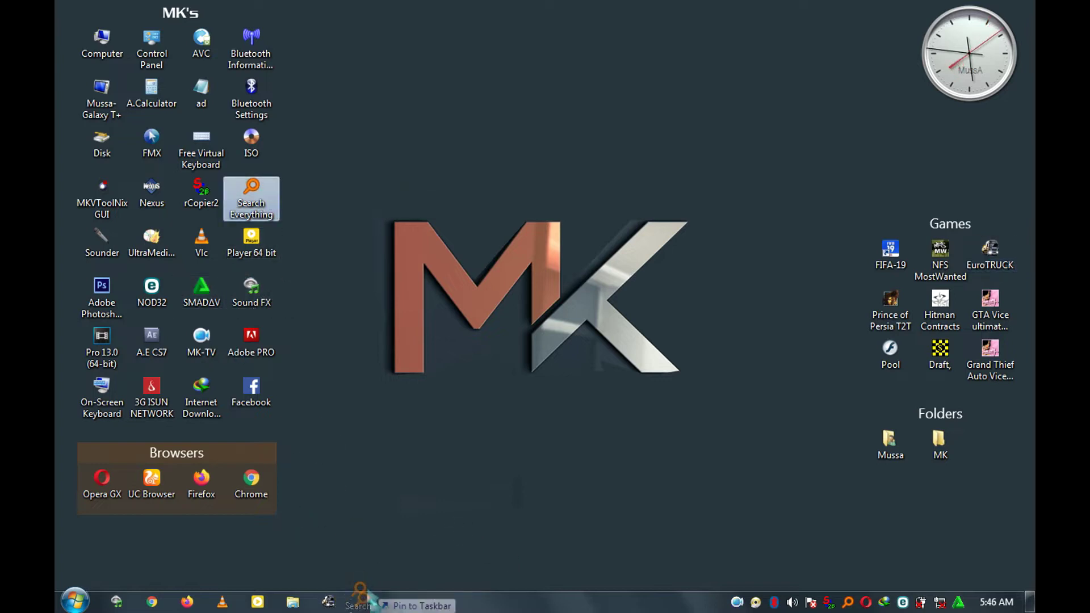
left_click_drag(103, 484, 397, 603)
left_click_drag(202, 388, 461, 597)
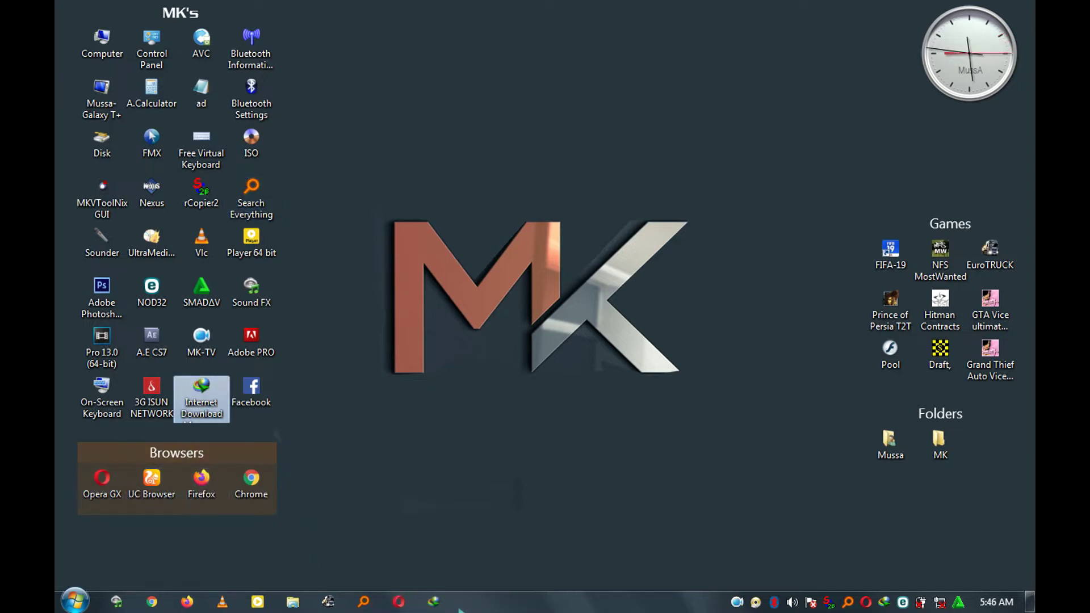
left_click_drag(151, 240, 504, 612)
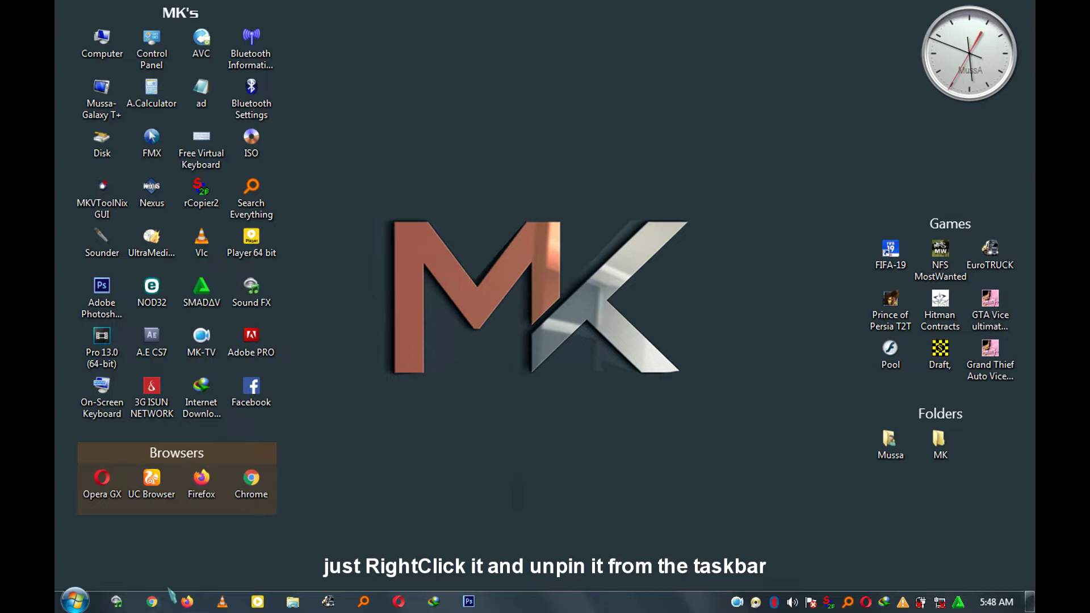
right_click(117, 603)
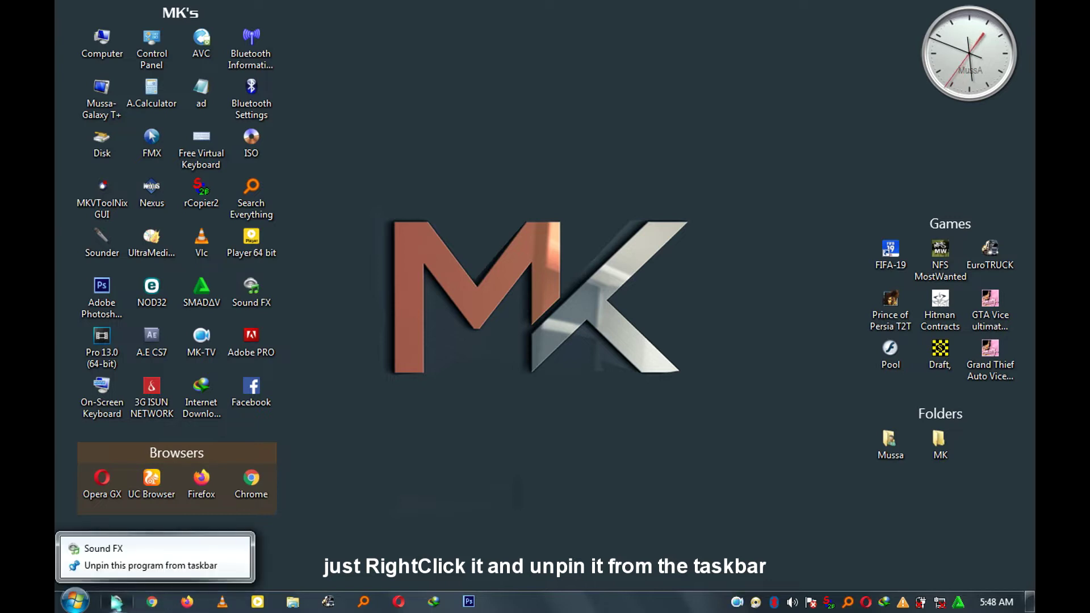
left_click(130, 566)
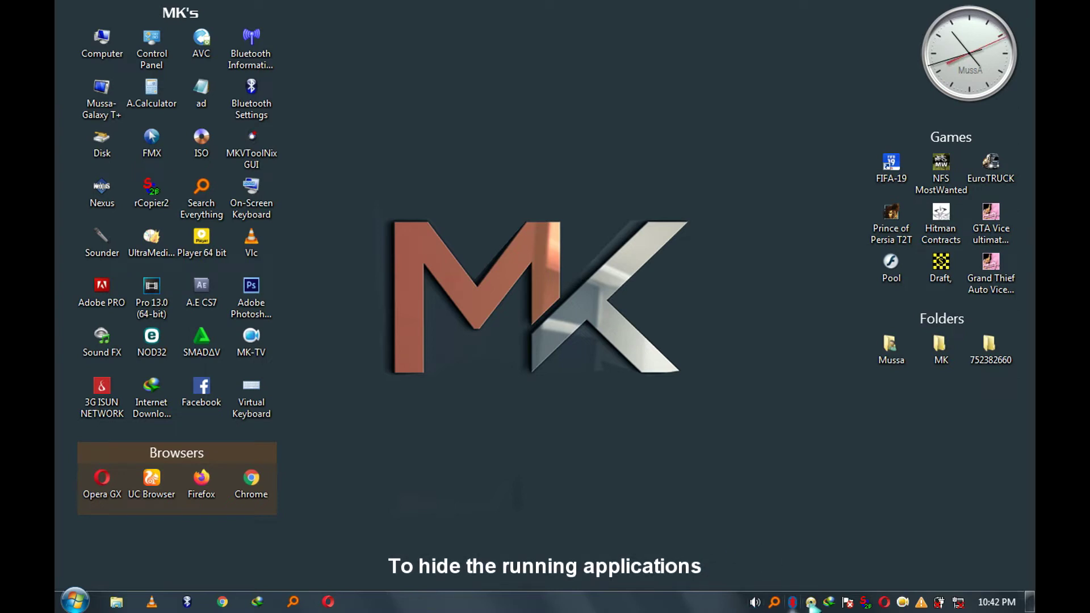
Step: Move the search icon and other tray icons into the hidden-icons overflow area
left_click_drag(811, 605, 736, 537)
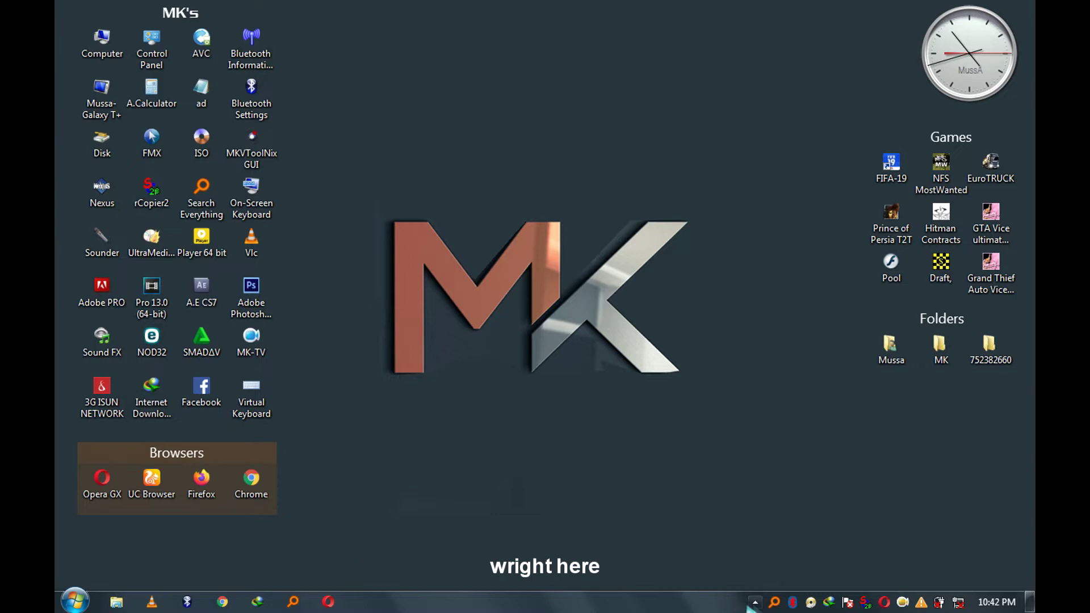
left_click_drag(776, 604, 756, 525)
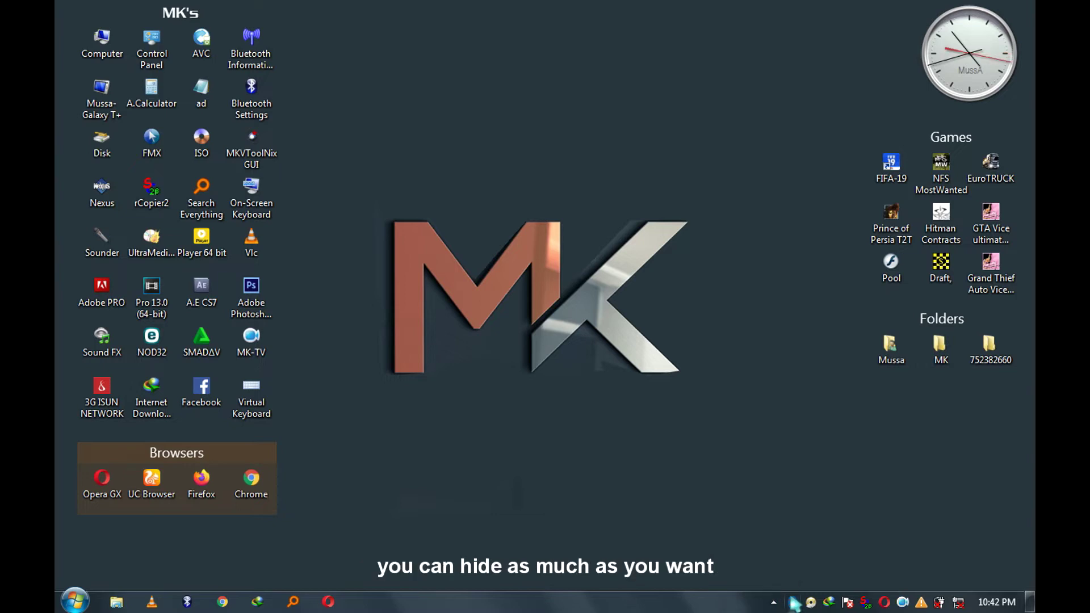
left_click_drag(793, 605, 795, 545)
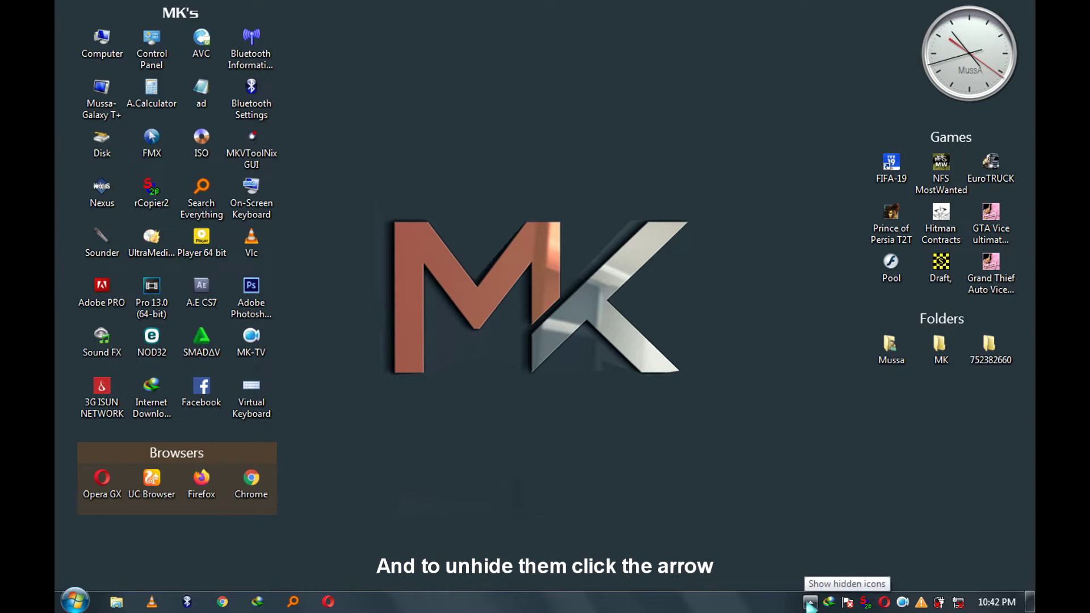
Step: Return PowerISO, Search Everything, the red icon and the volume icon to the visible tray
left_click(810, 603)
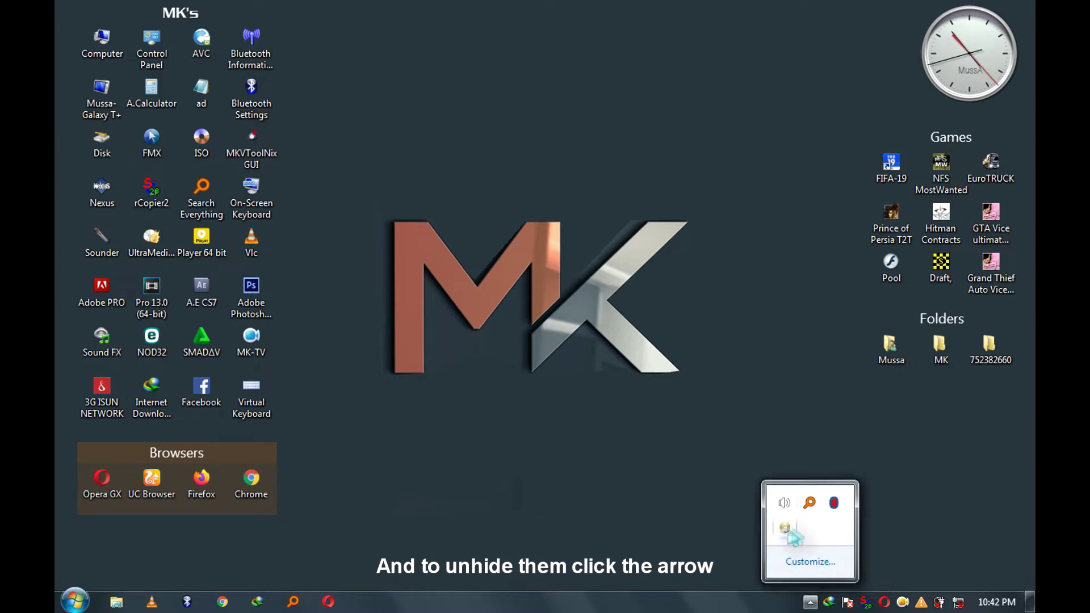
left_click_drag(787, 530, 793, 602)
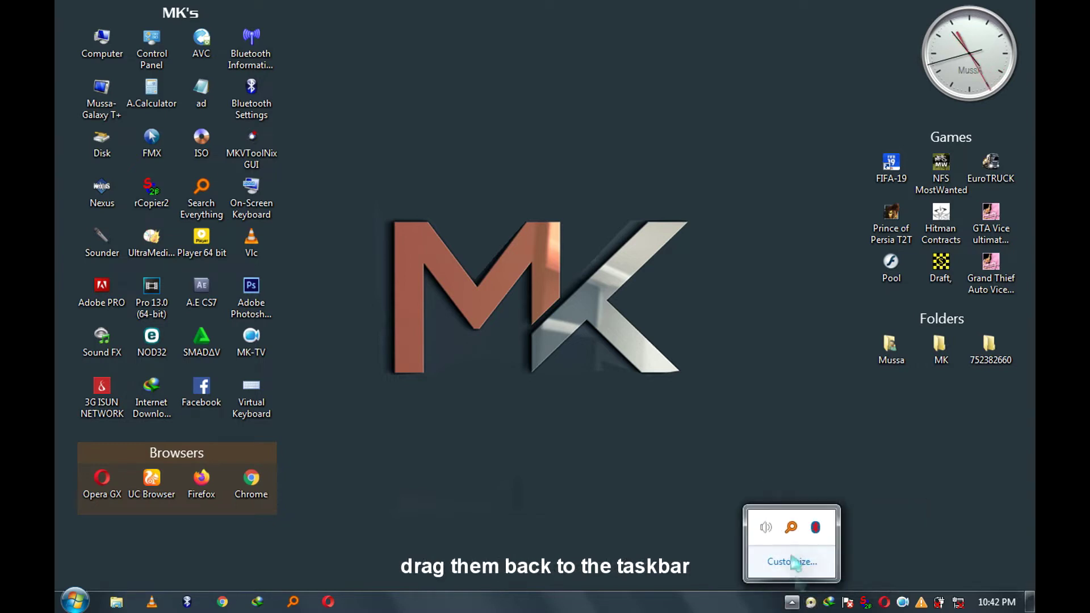
left_click_drag(790, 537, 792, 602)
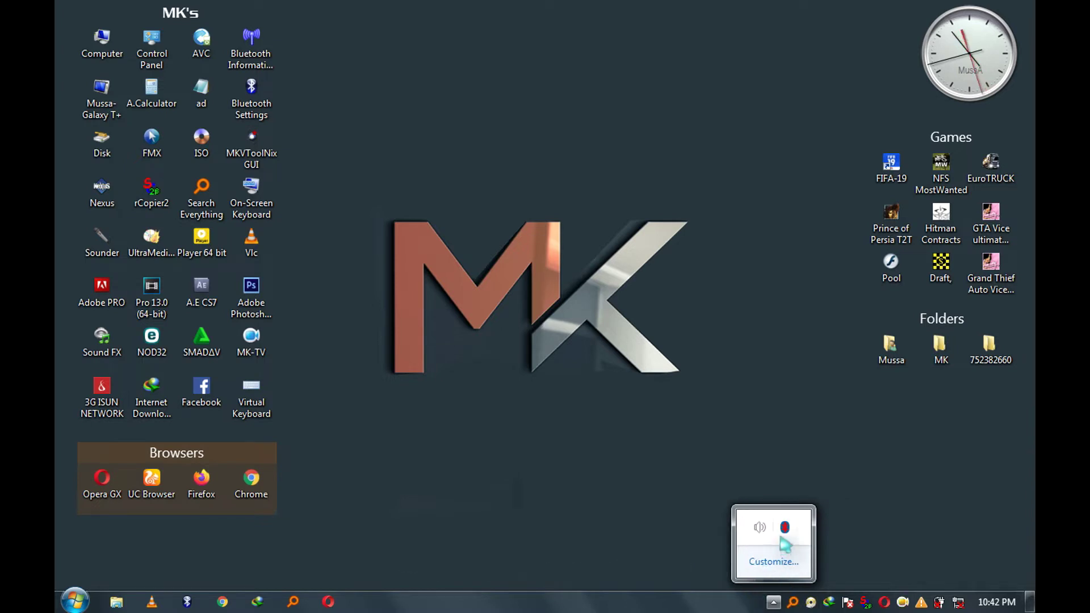
left_click_drag(778, 545, 771, 601)
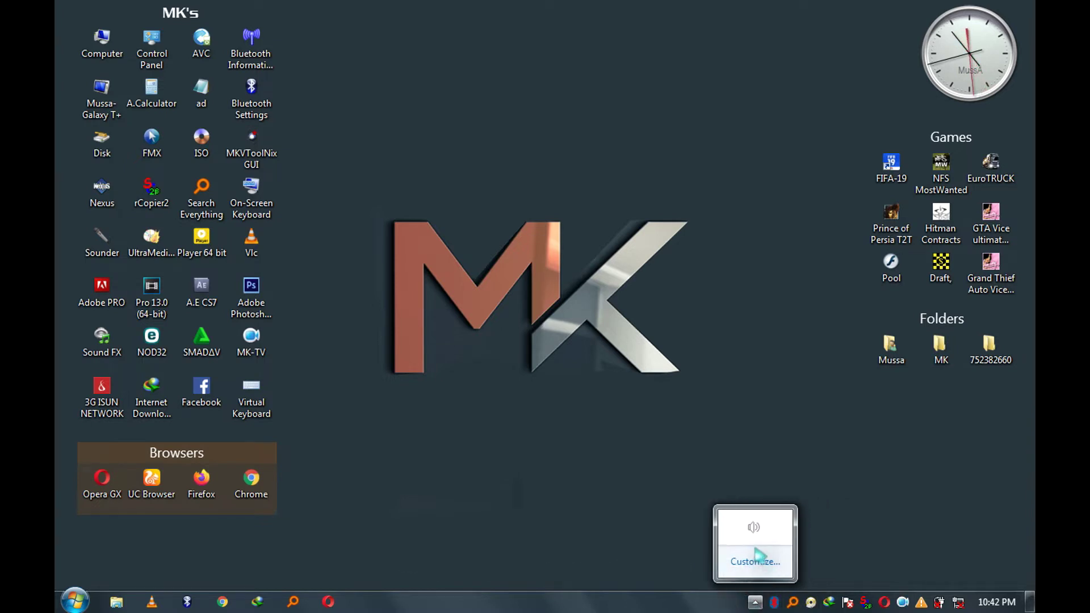
left_click_drag(759, 535, 741, 606)
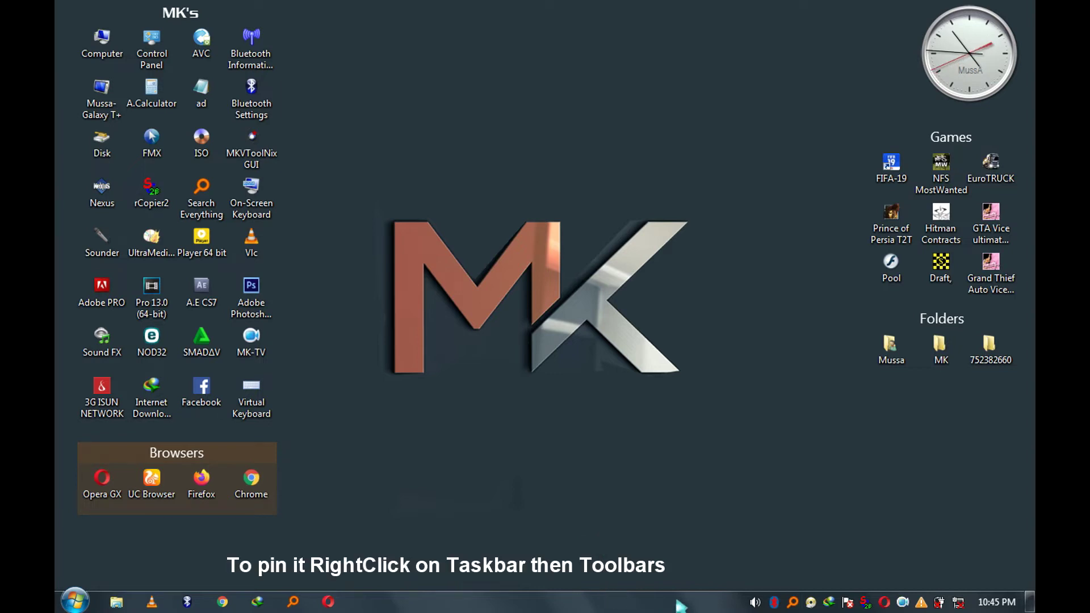
Step: Add a new taskbar toolbar for the D:\MovieS folder
right_click(679, 605)
mouse_move(786, 451)
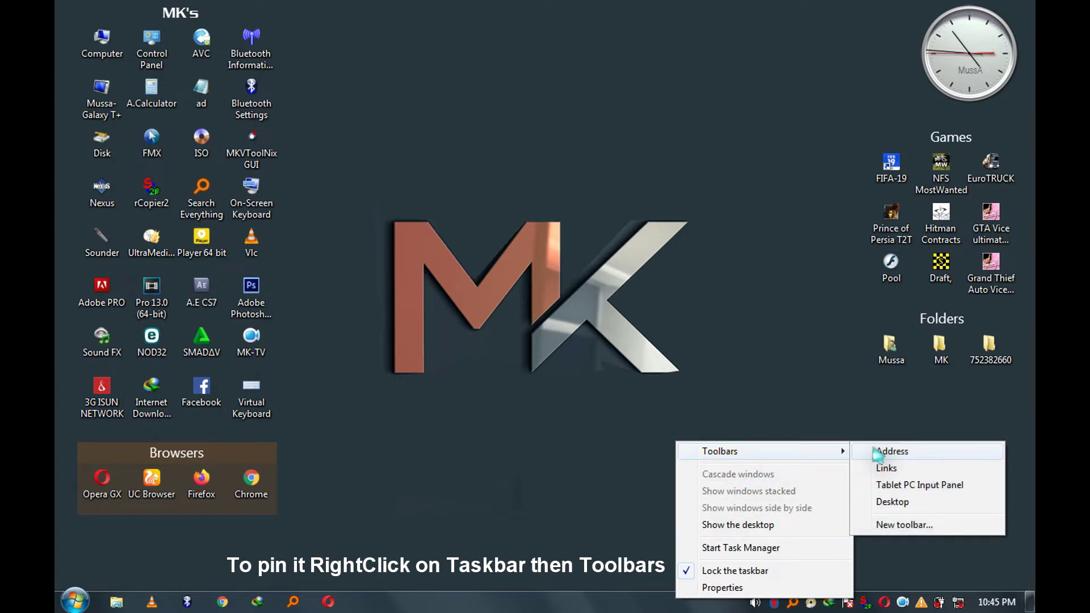
left_click(899, 526)
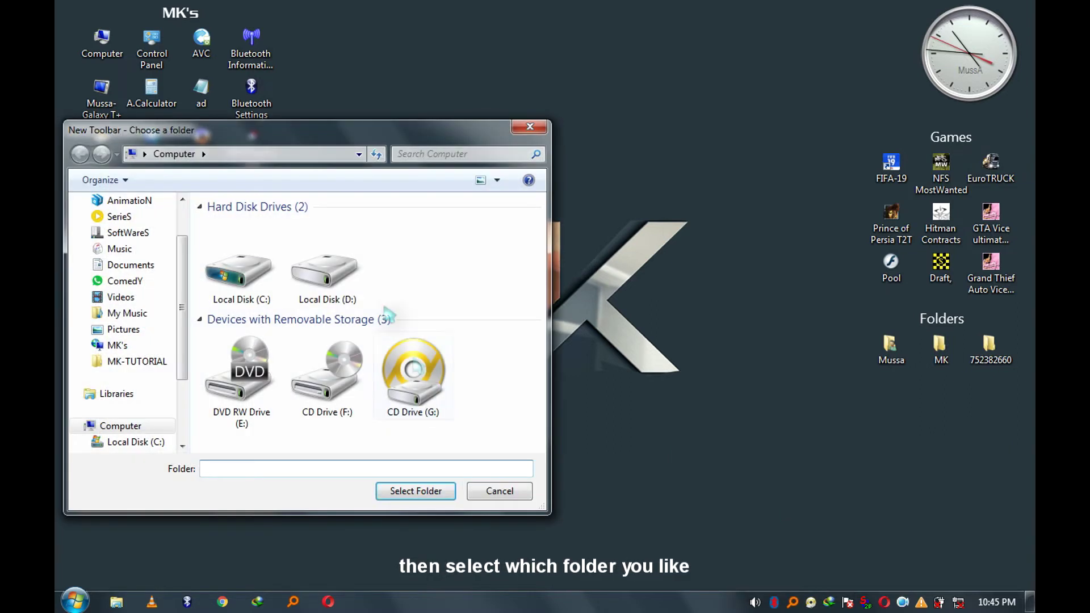
double_click(309, 249)
left_click(409, 267)
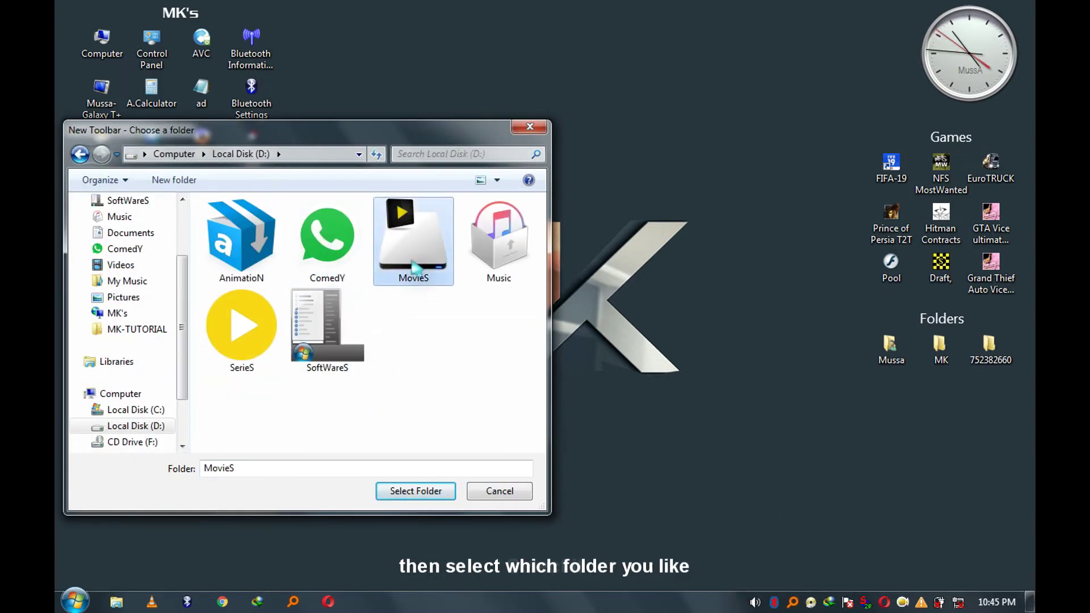
left_click(414, 492)
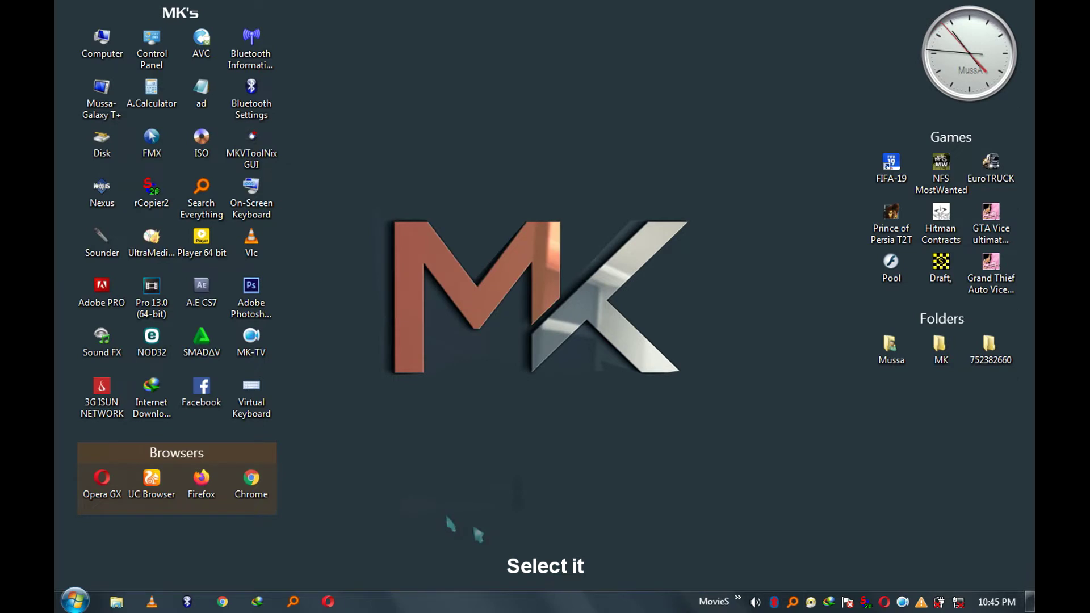
Step: Open the MovieS folder from its toolbar, close it, then remove the MovieS toolbar
right_click(714, 604)
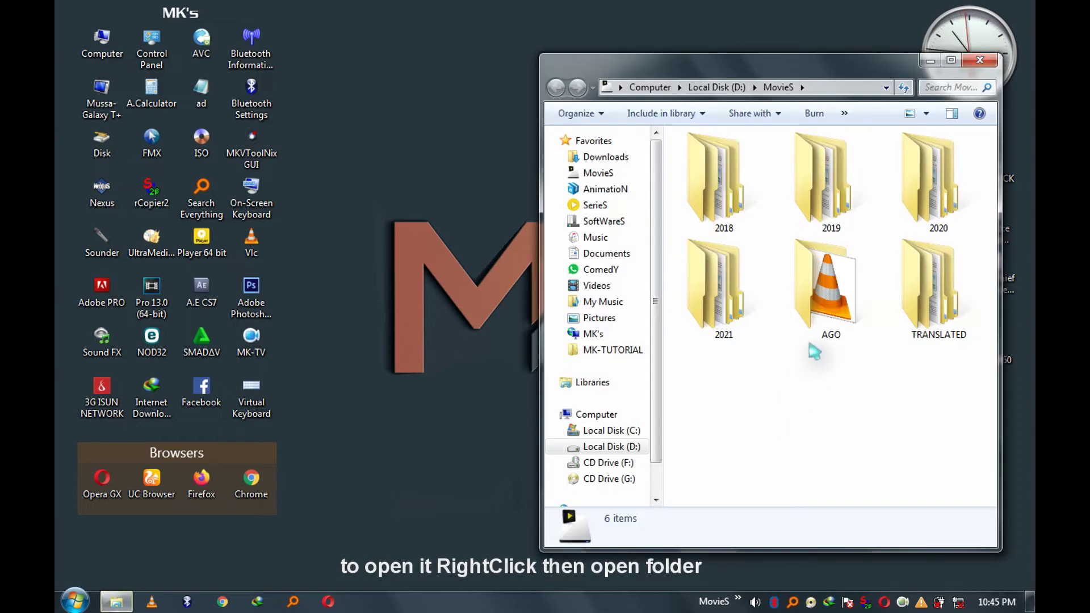
left_click(981, 65)
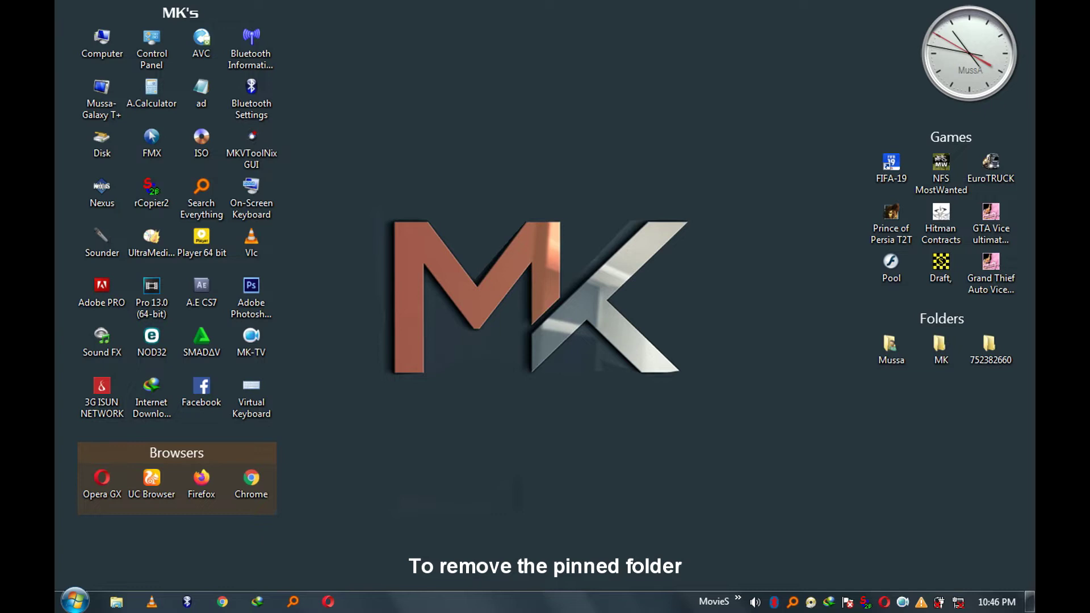
right_click(722, 600)
mouse_move(779, 453)
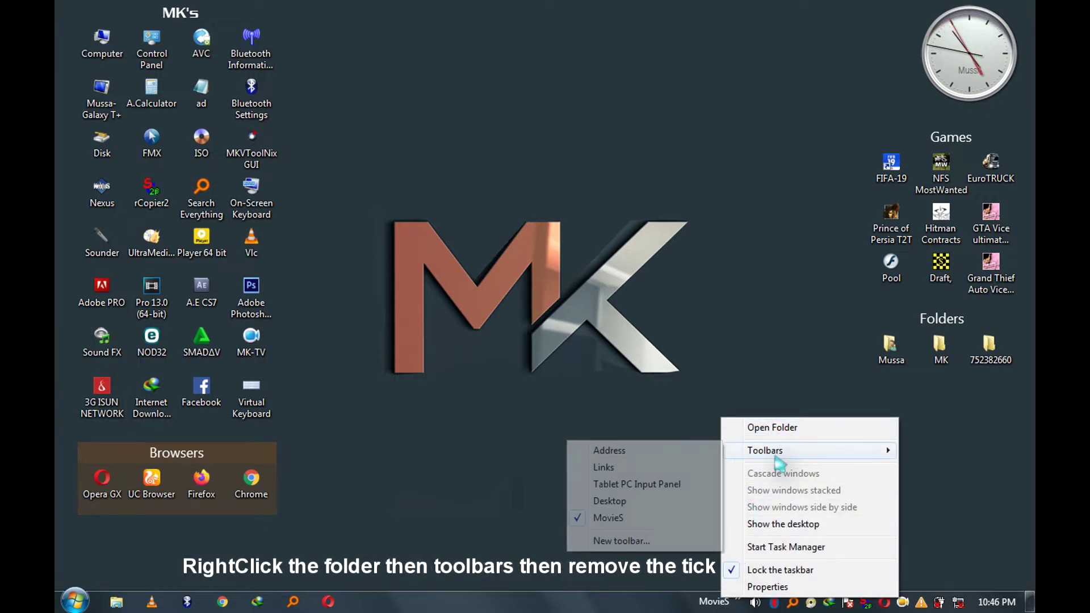
left_click(579, 519)
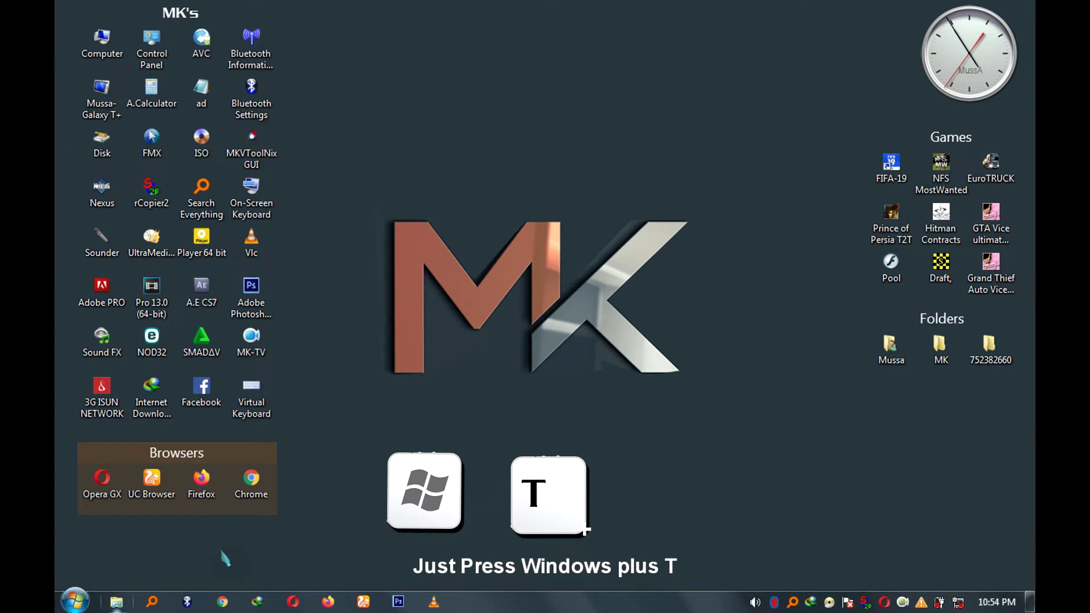
Step: Launch Everything from the pinned taskbar programs using Win+T and the arrow keys
key("super+t")
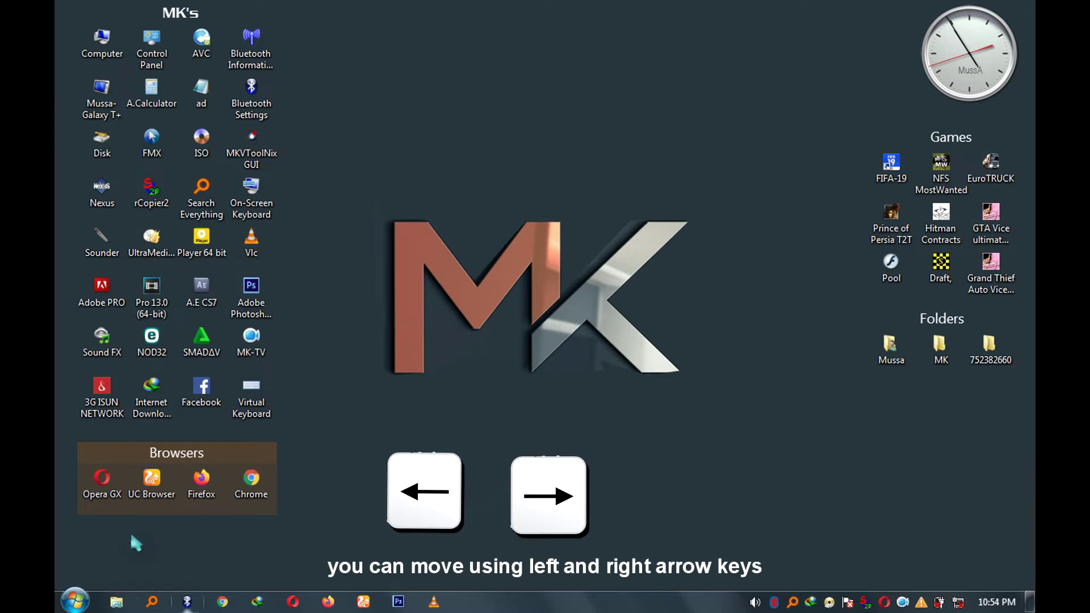
key("Right")
key("Right")
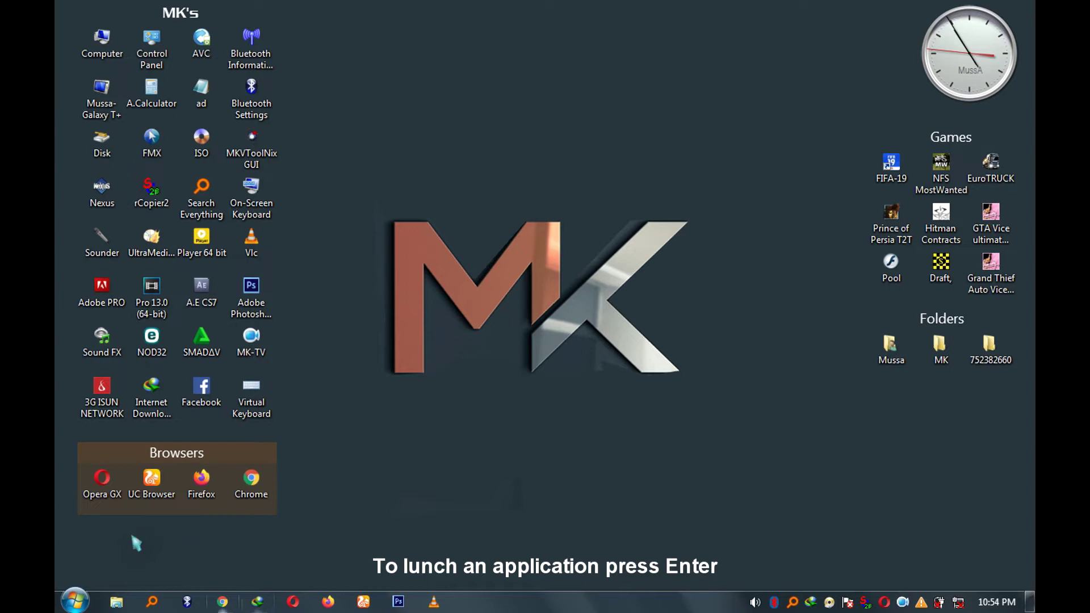
key("Return")
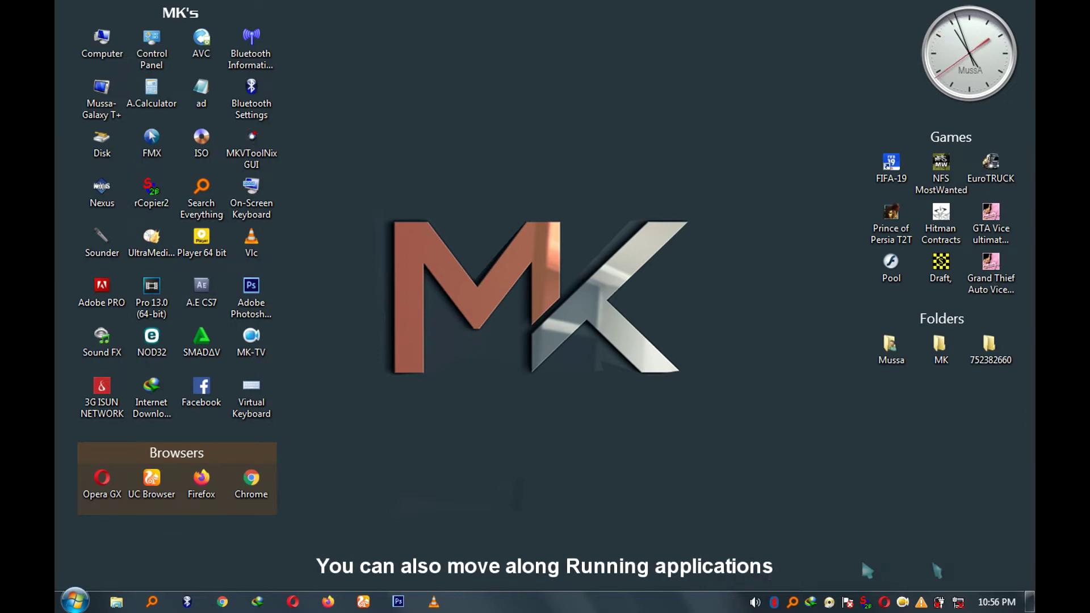
Step: Launch Internet Download Manager from the notification area using Win+B
key("super")
key("super+b")
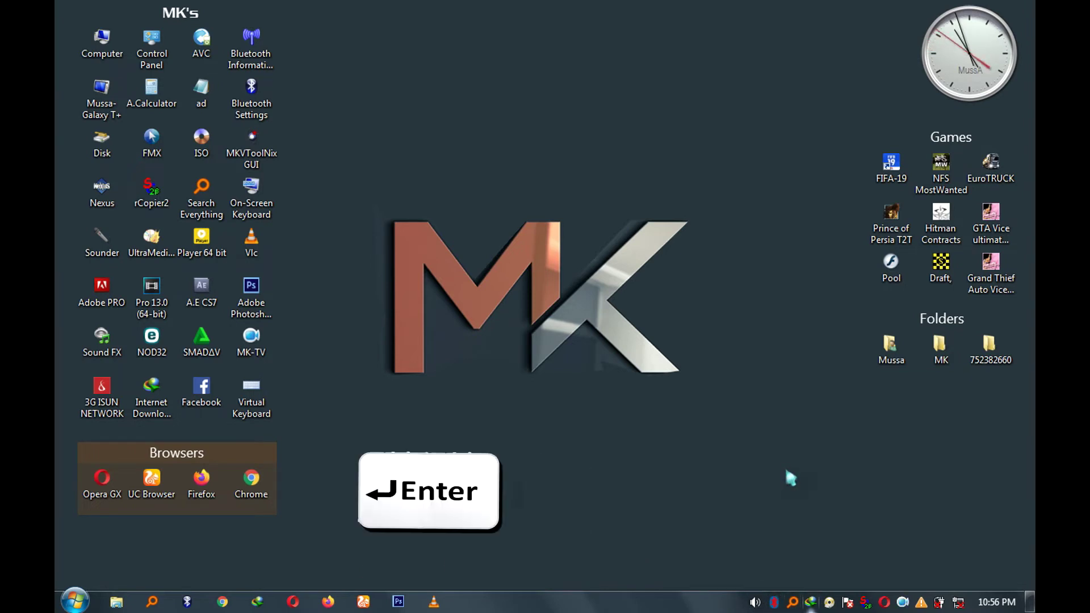
key("Return")
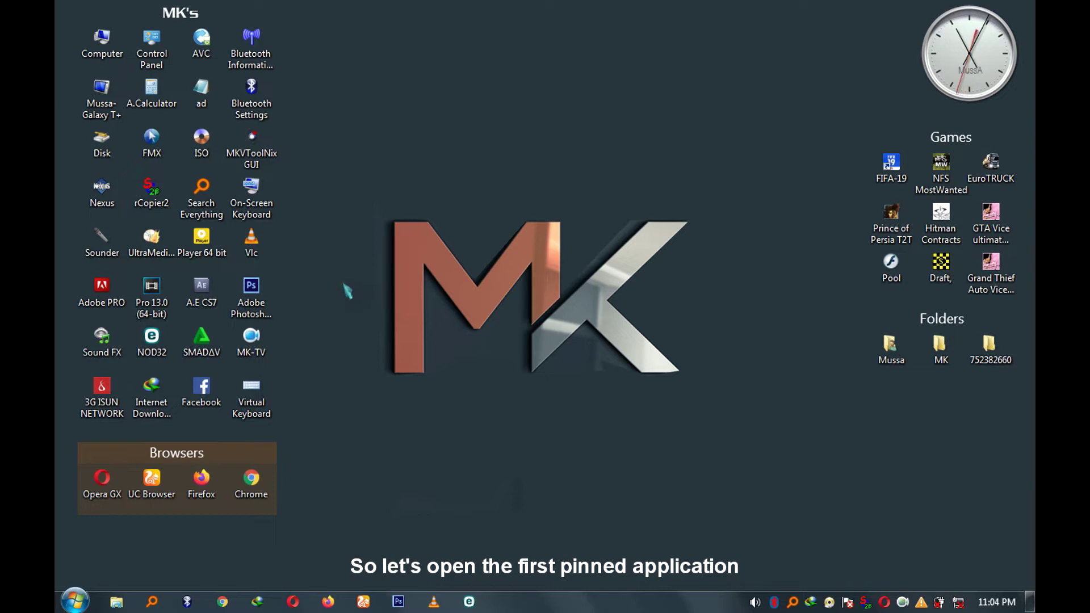
Step: Open and minimize Libraries (Win+1) and Everything (Win+2), reopen Libraries, then open VLC (Win+0)
key("super+1")
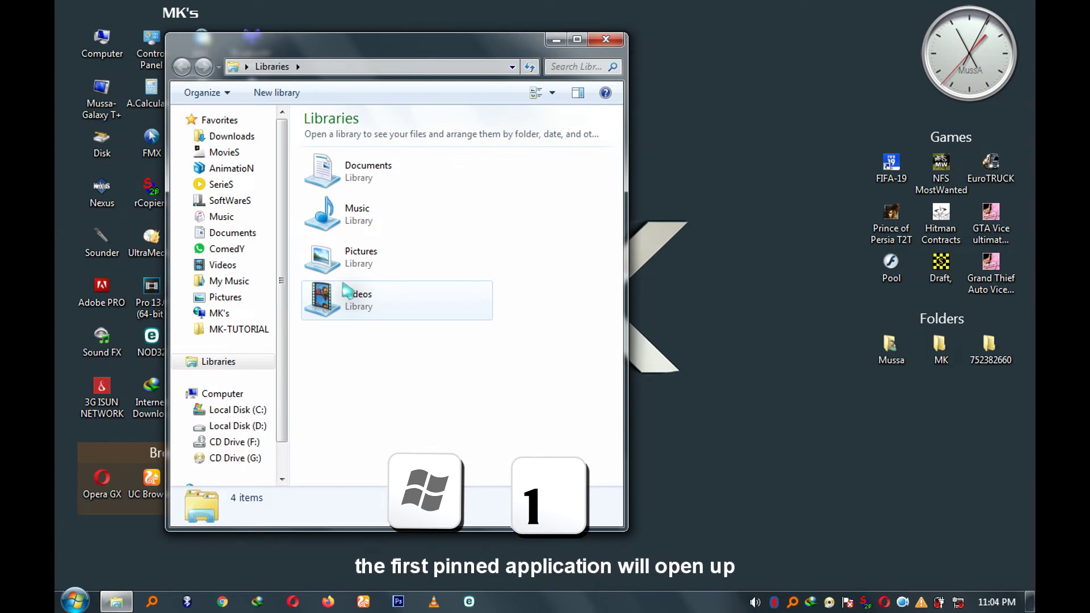
key("super+1")
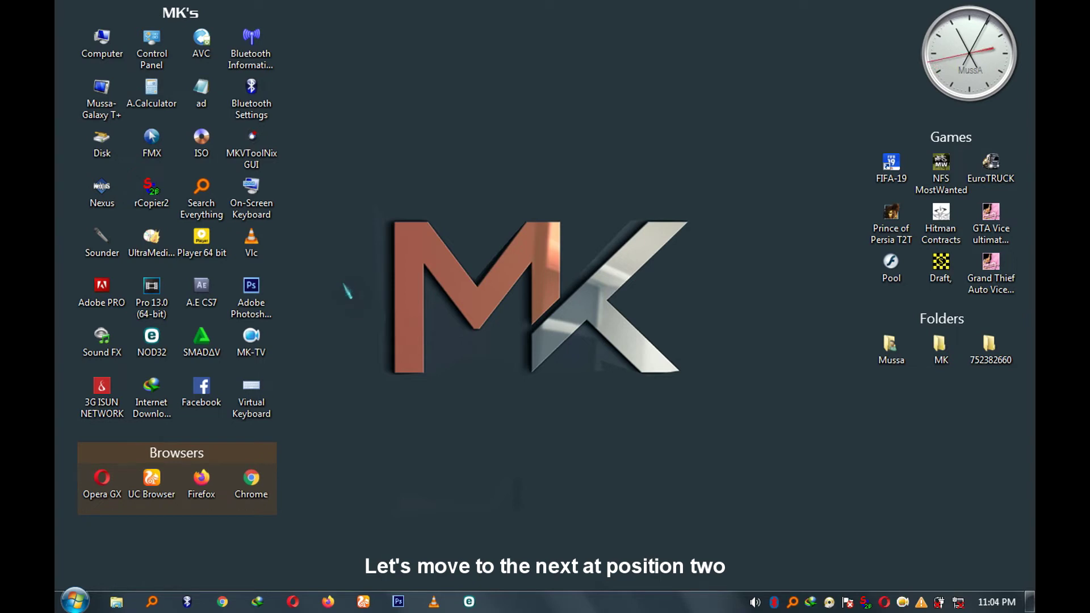
key("super+2")
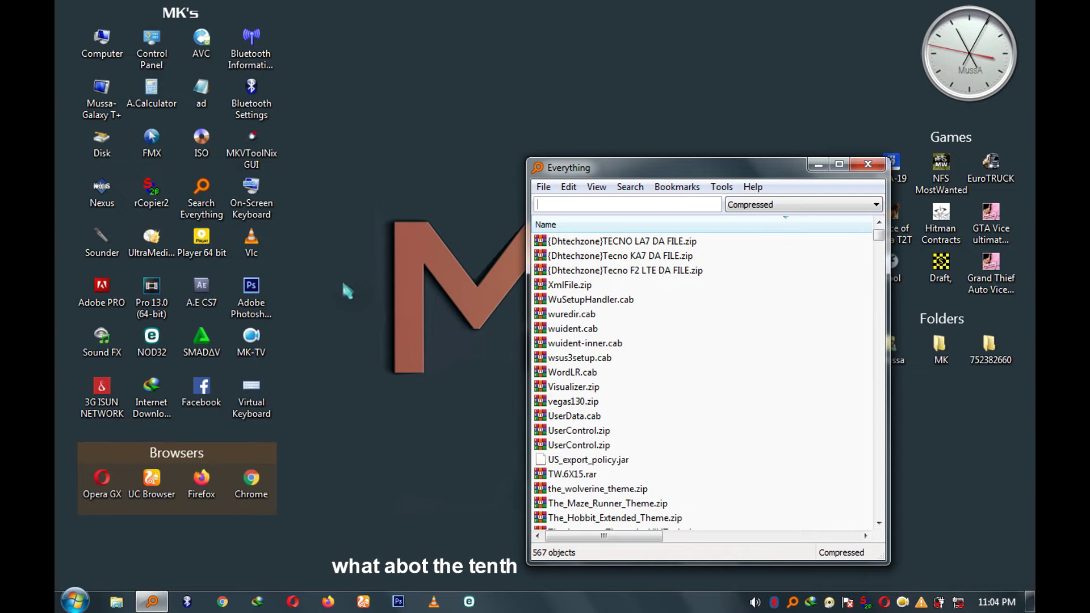
key("super+2")
key("super+1")
key("o")
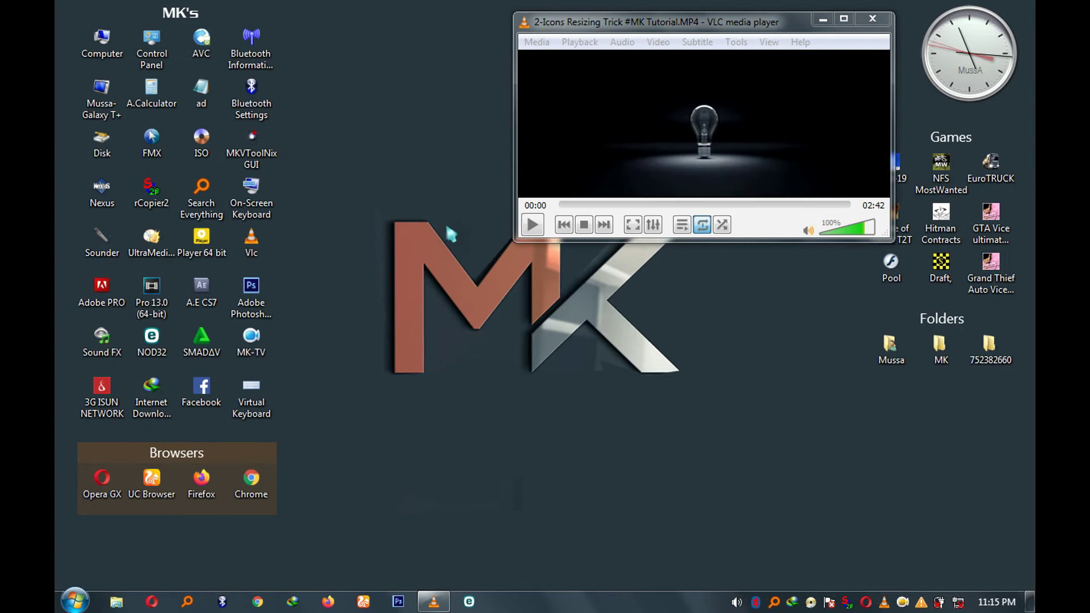
Step: Play the tutorial video, then open extra VLC windows from the jump list and with Shift+click
left_click(584, 107)
key("space")
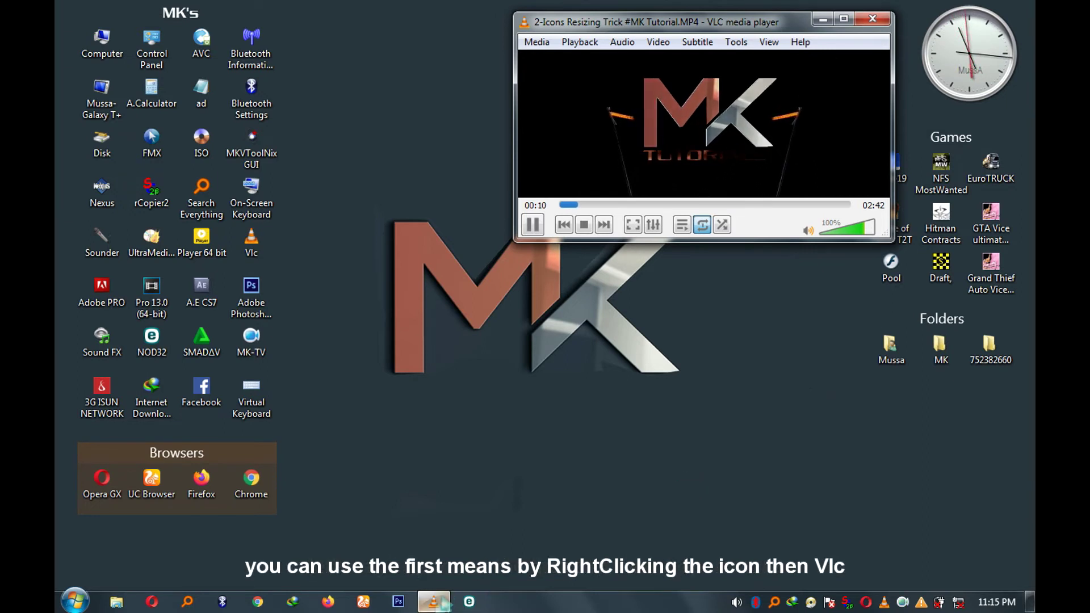
right_click(435, 604)
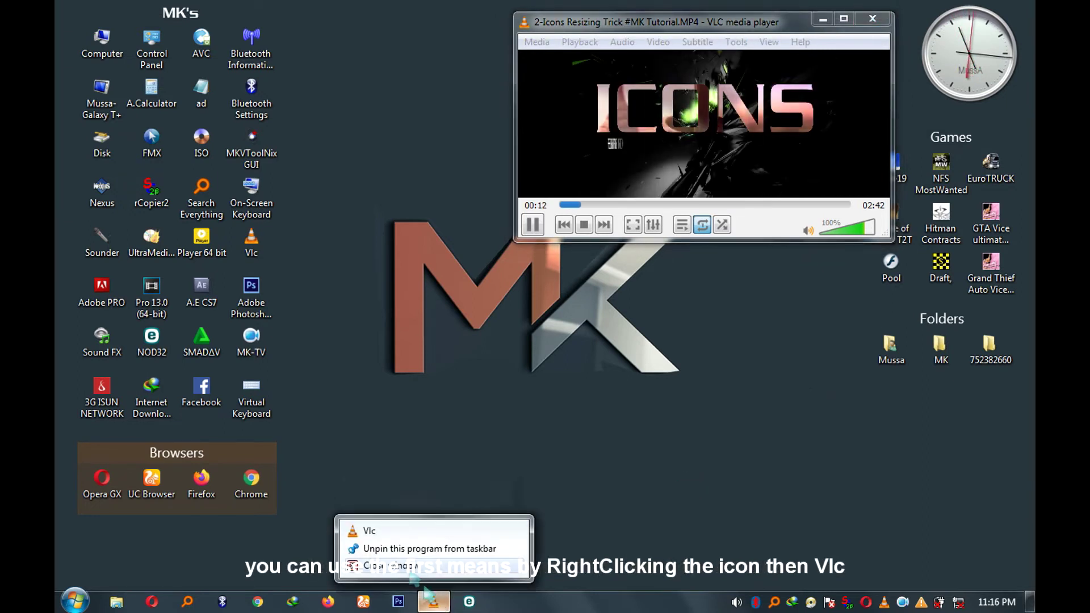
left_click(390, 530)
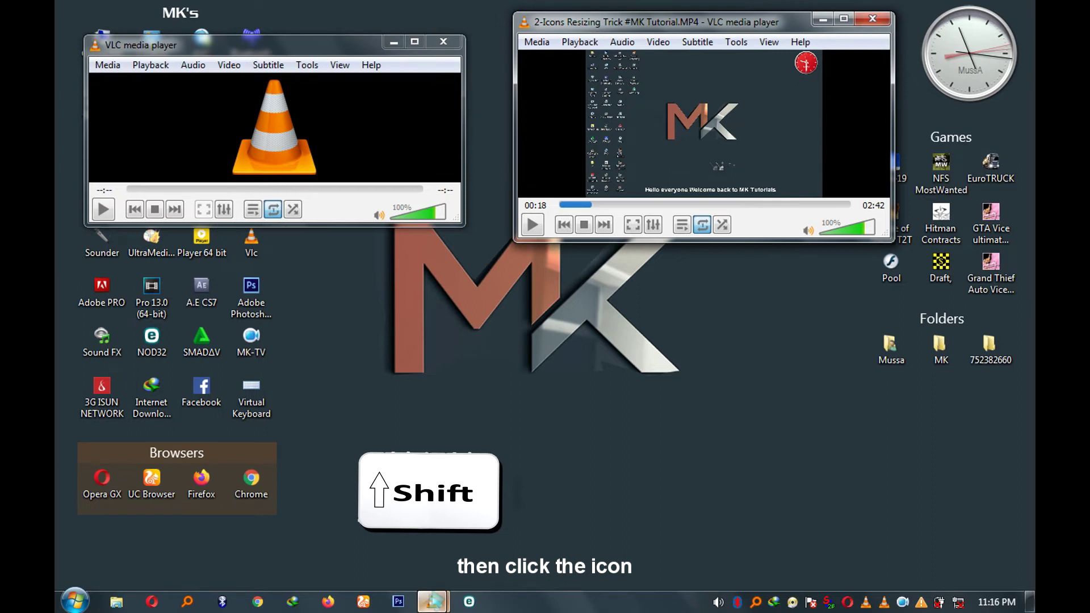
left_click(433, 602, "shift")
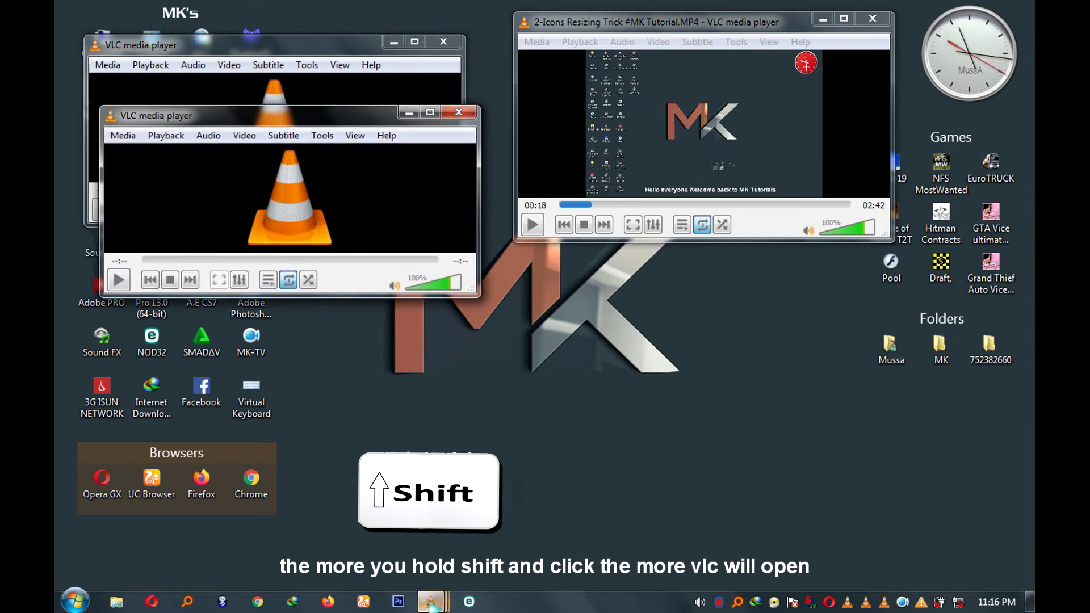
left_click(430, 603, "shift")
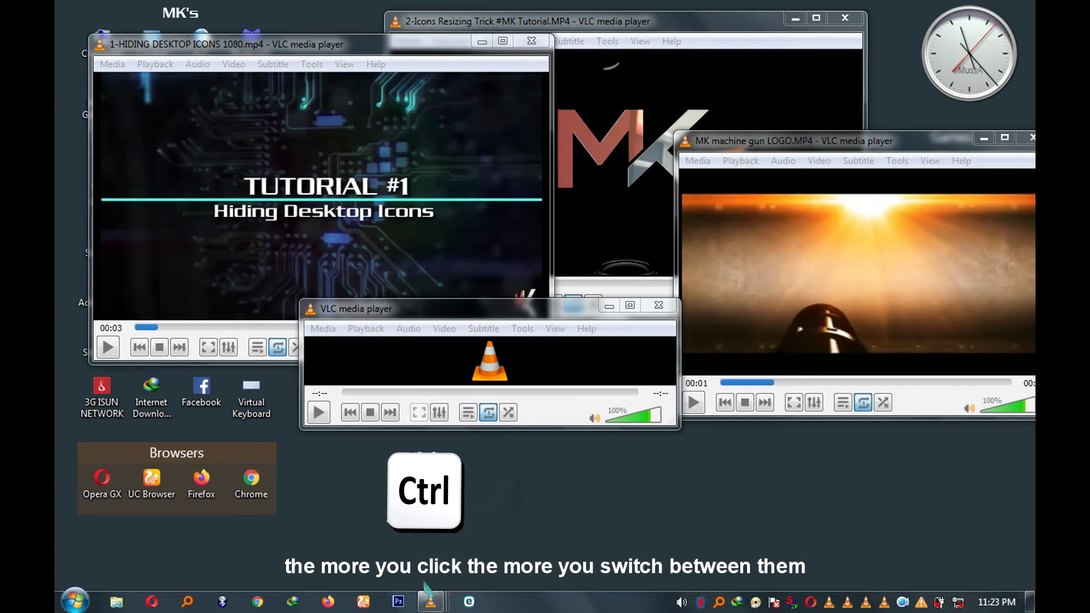
Step: Ctrl+click the VLC taskbar button repeatedly to cycle through its windows, then focus the desktop
left_click(429, 603, "ctrl")
left_click(430, 603, "ctrl")
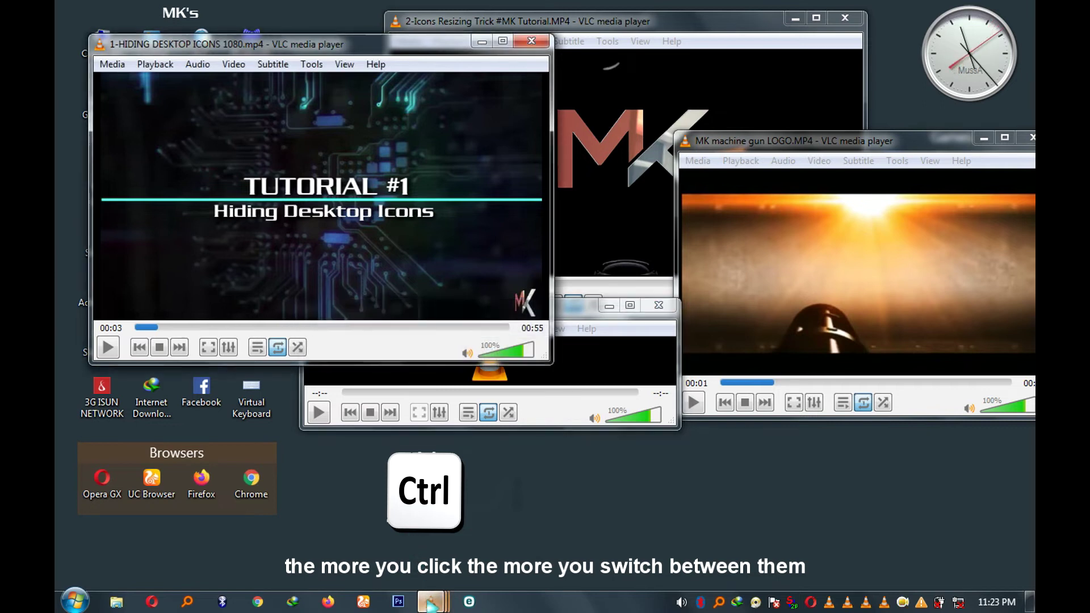
left_click(429, 603, "ctrl")
left_click(430, 602, "ctrl")
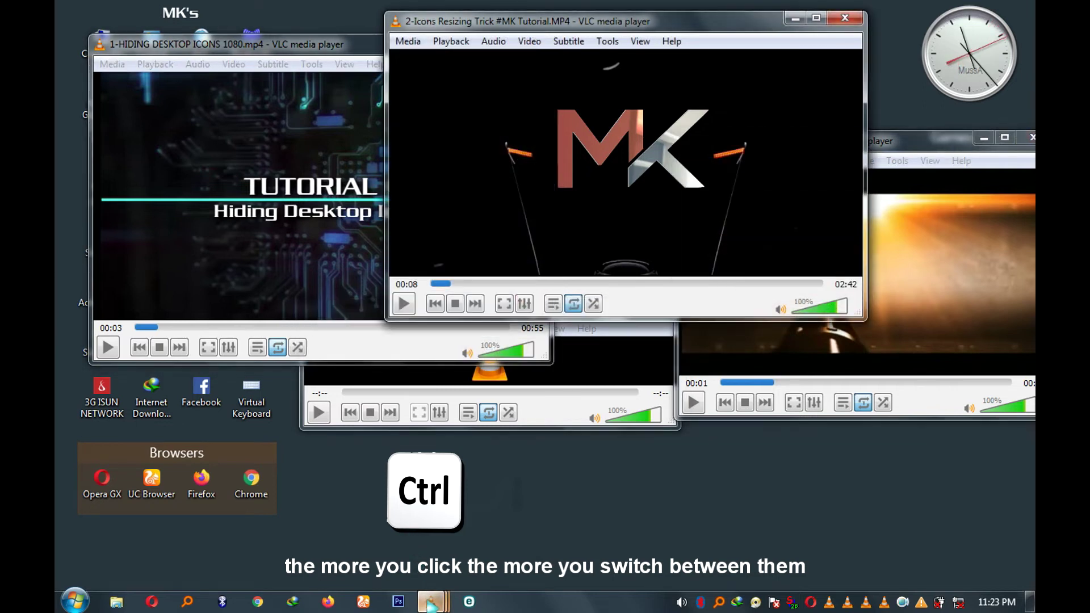
left_click(429, 603, "ctrl")
left_click(430, 603, "ctrl")
left_click(430, 603, "ctrl")
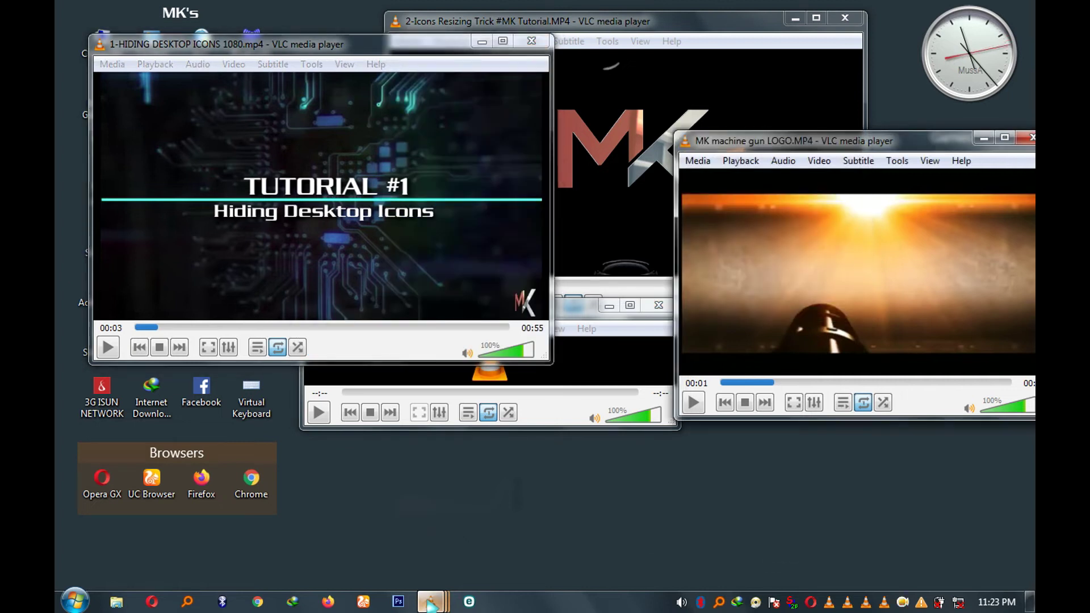
left_click(429, 603, "ctrl")
left_click(430, 603, "ctrl")
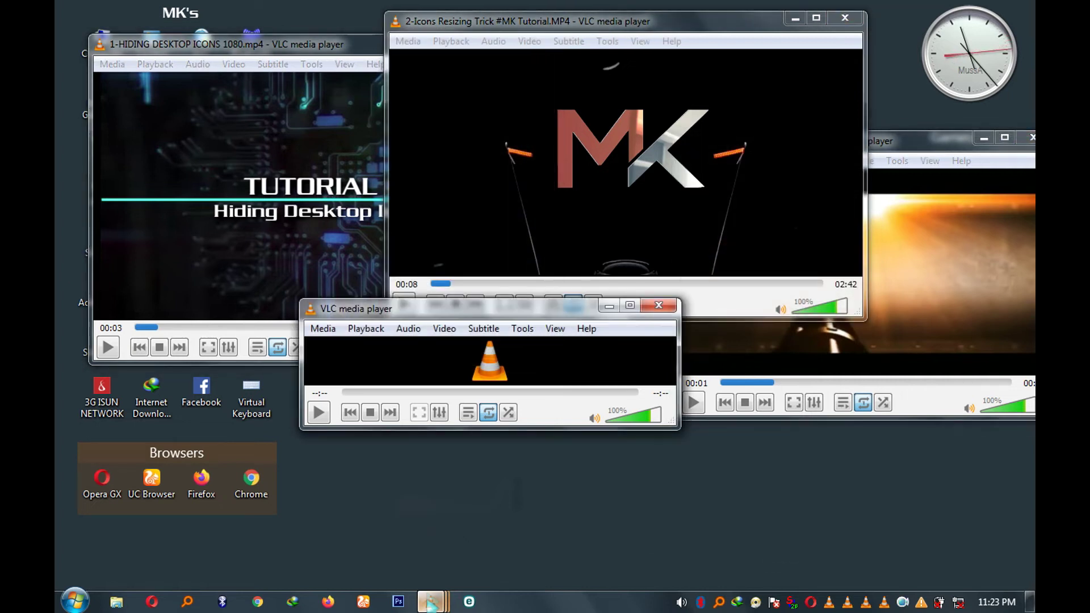
left_click(490, 529)
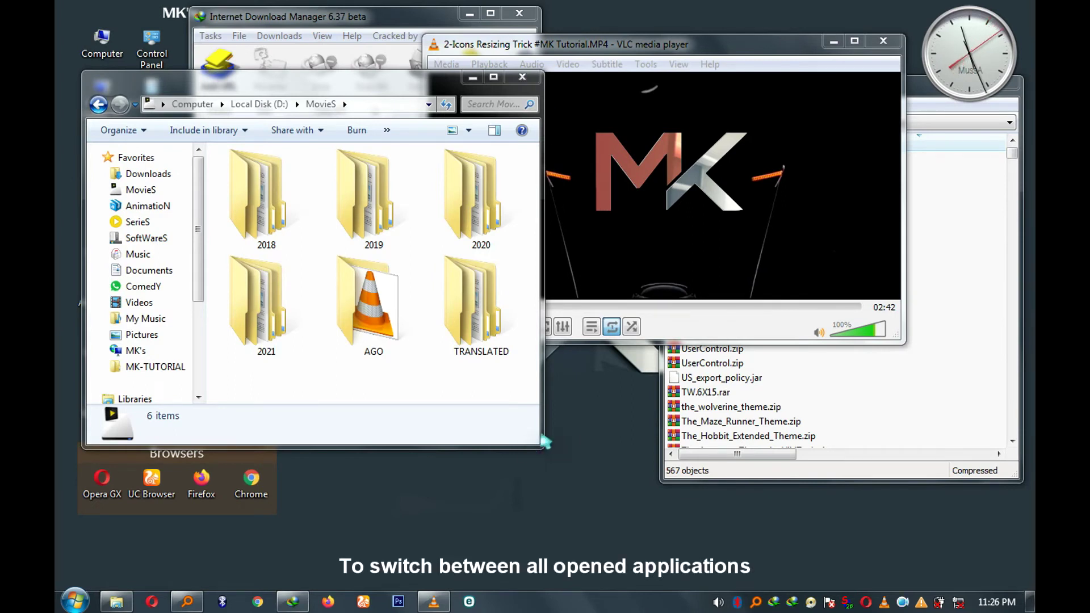
Step: Use Alt+Esc repeatedly to send Explorer, Everything, VLC and other front windows to the back
key("alt")
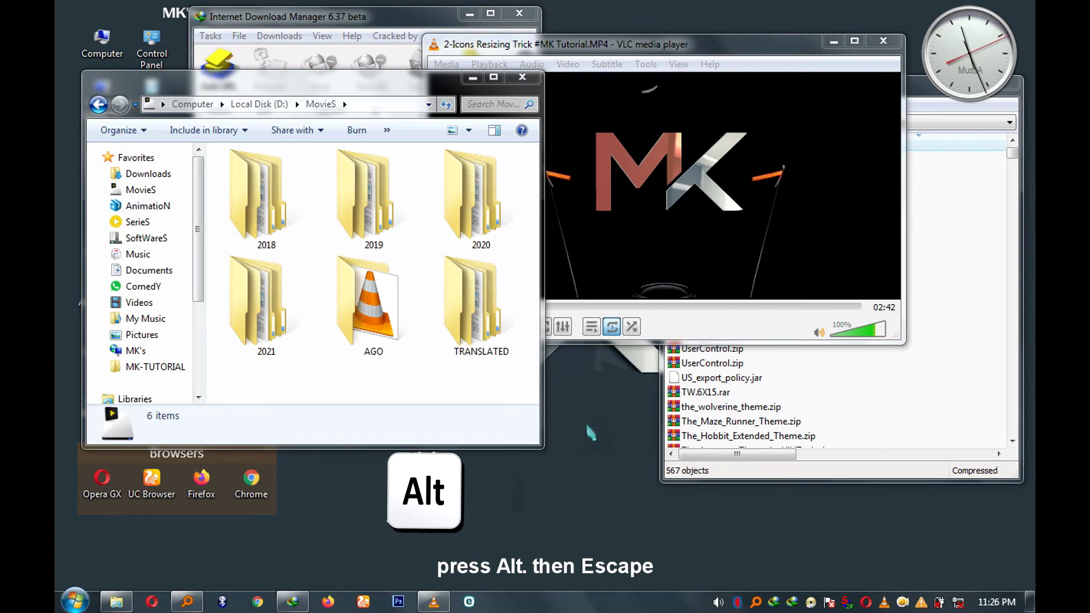
key("Escape")
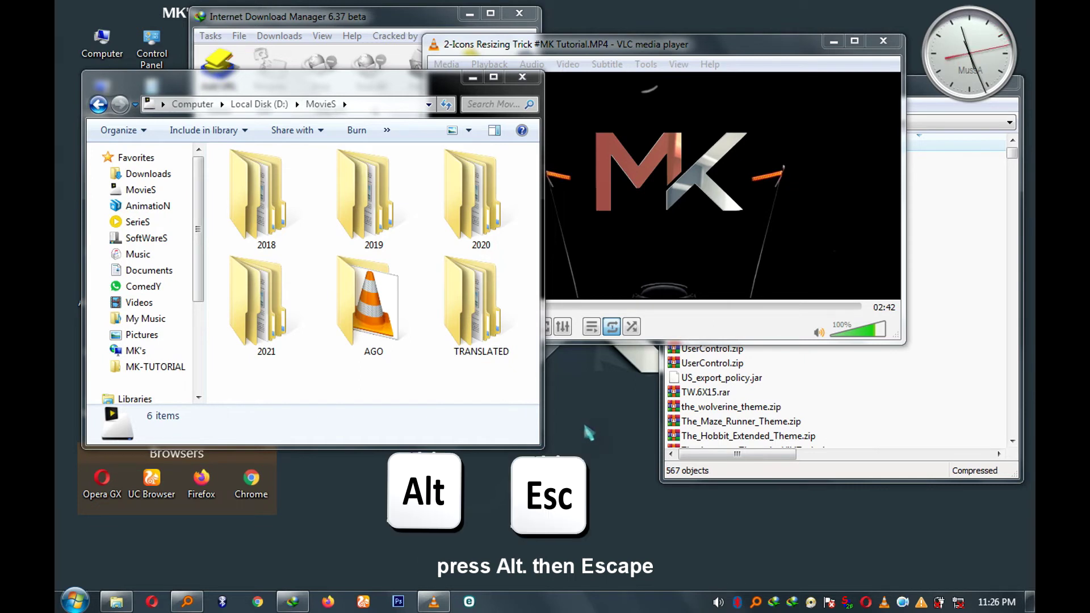
key("alt+Escape")
key("alt+Escape")
key("alt+Escape")
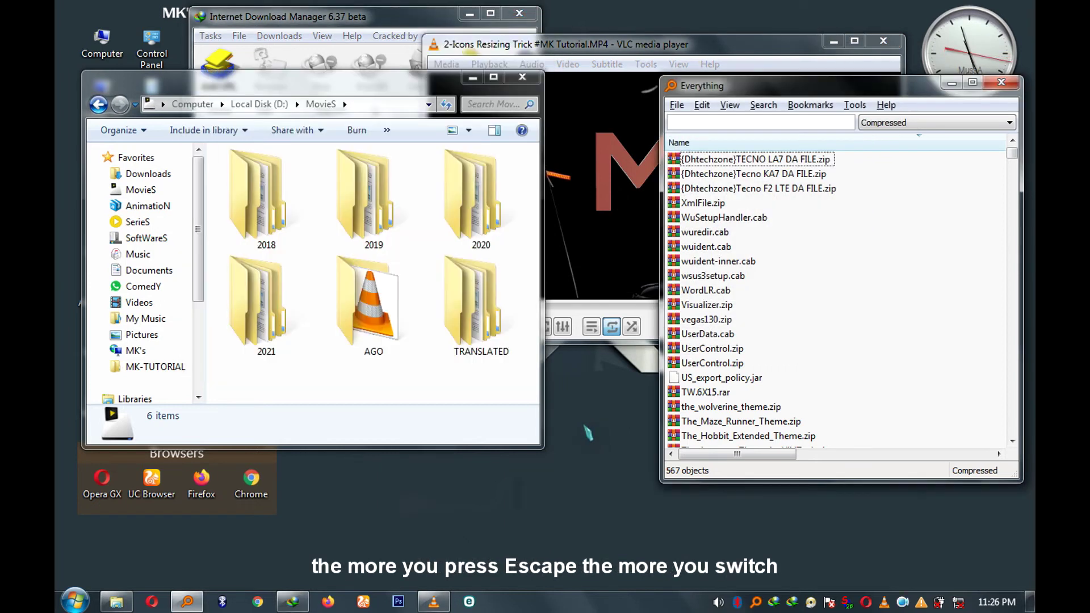
key("alt+Escape")
key("alt+Escape")
key("alt+Escape")
key("alt+Escape")
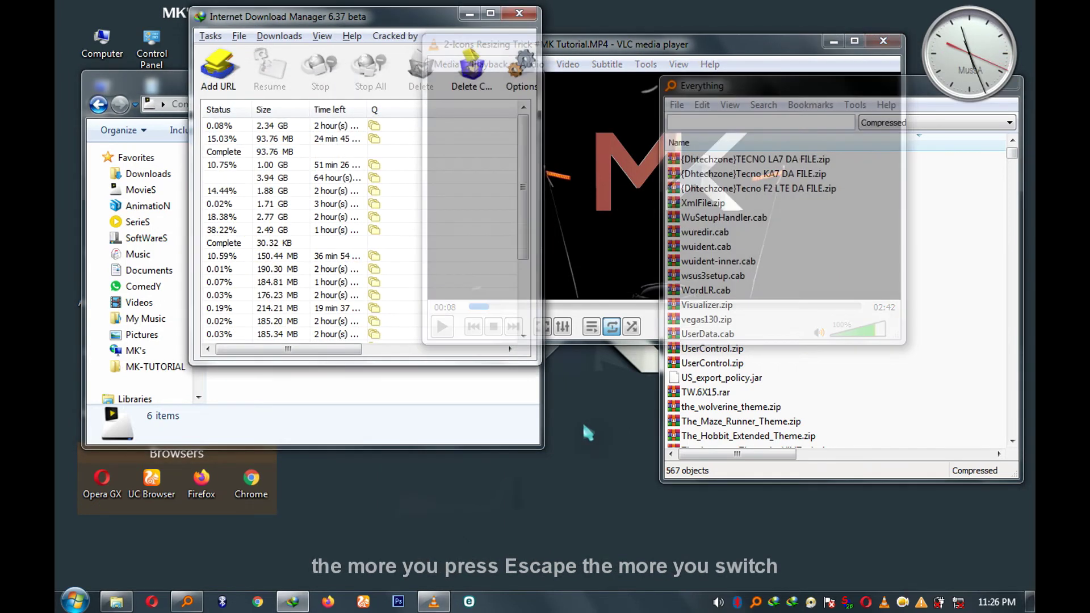
key("alt+Escape")
key("alt+Escape")
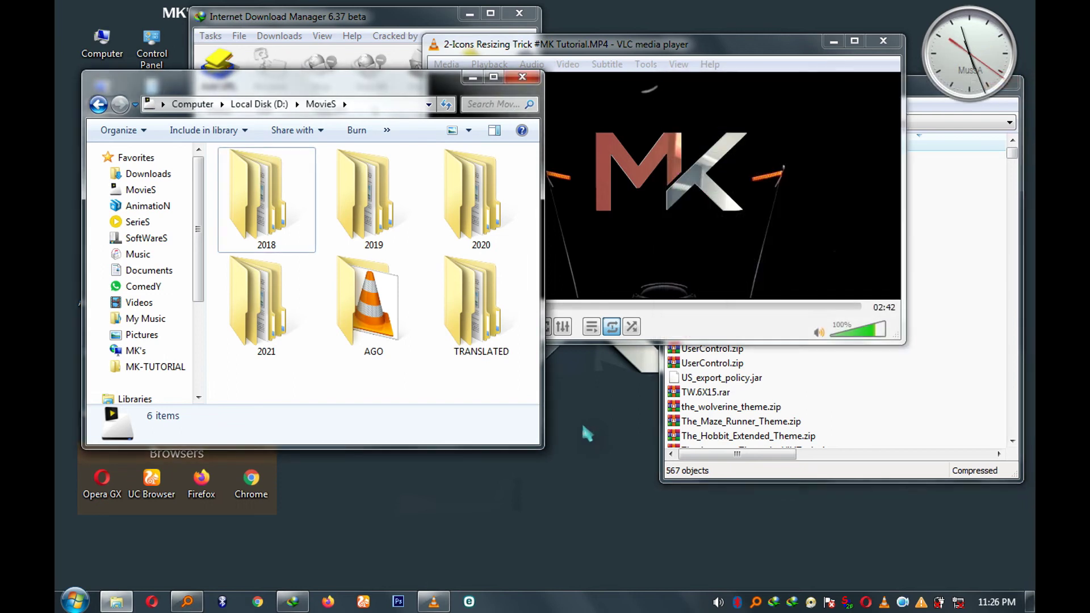
key("alt+Escape")
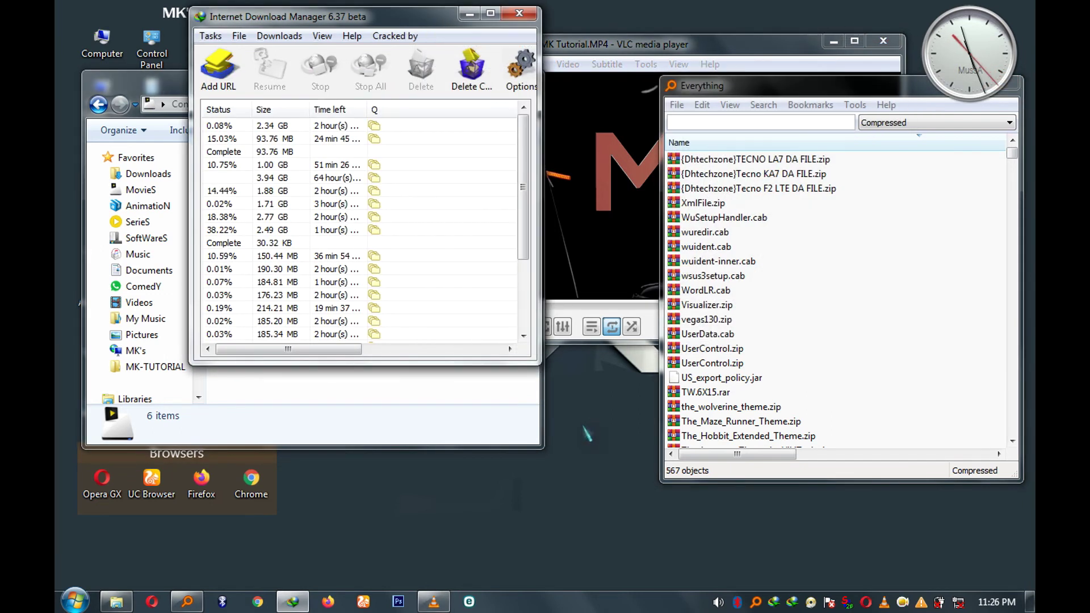
key("alt+Escape")
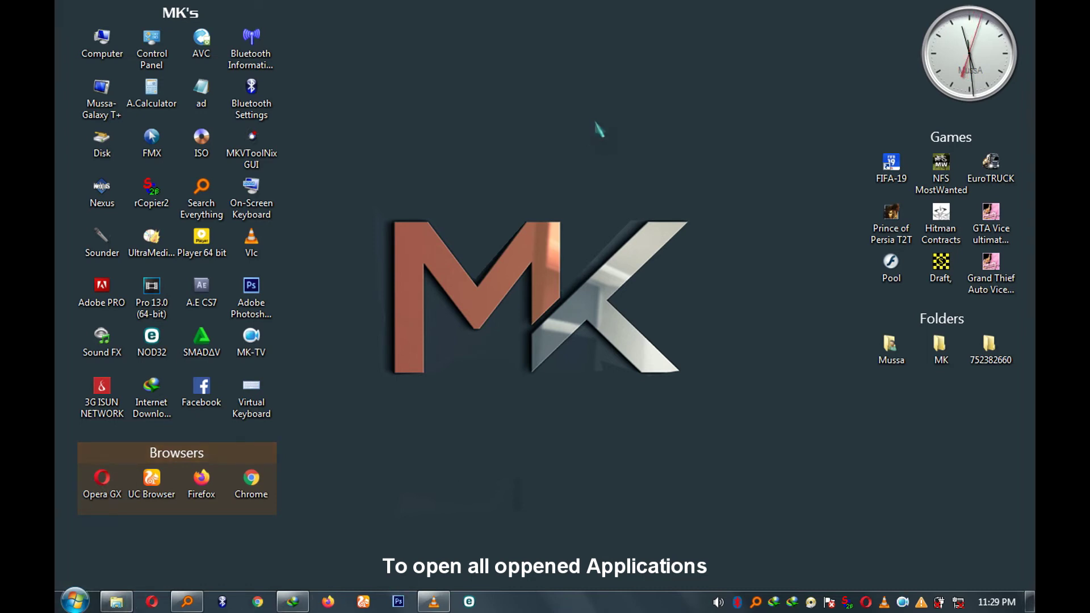
Step: In the Ctrl+Alt+Tab switcher, browse Desktop, MovieS and Everything, then select the VLC window
key("alt")
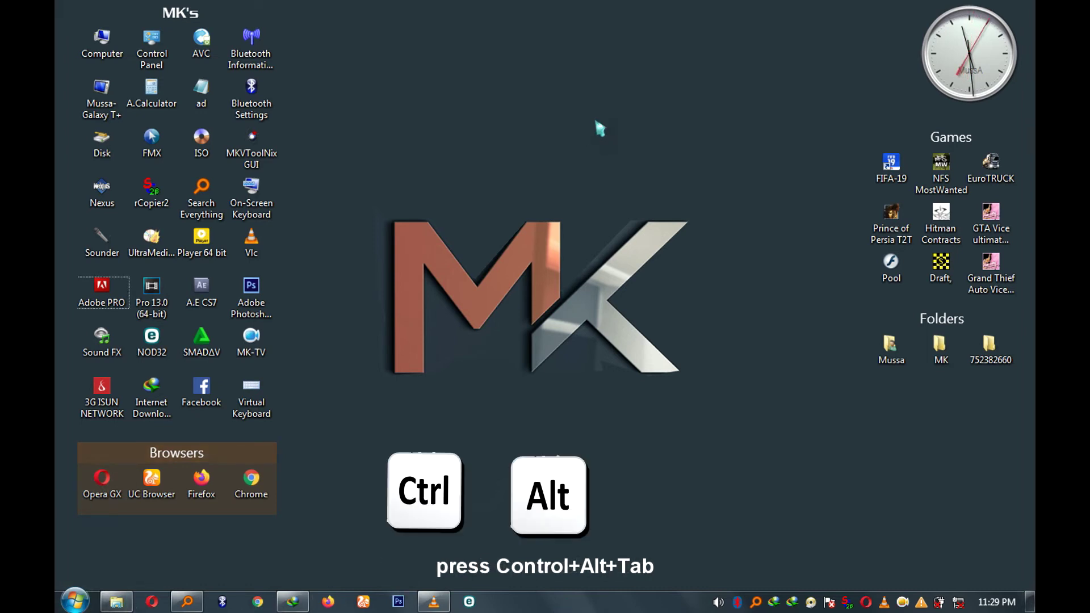
key("ctrl+alt+Tab")
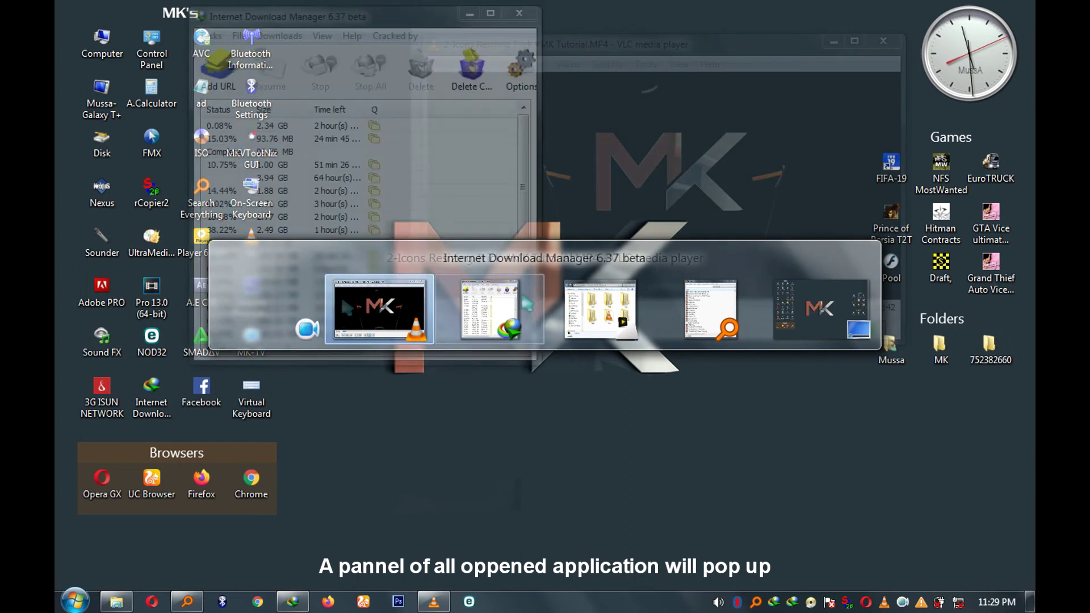
key("Left")
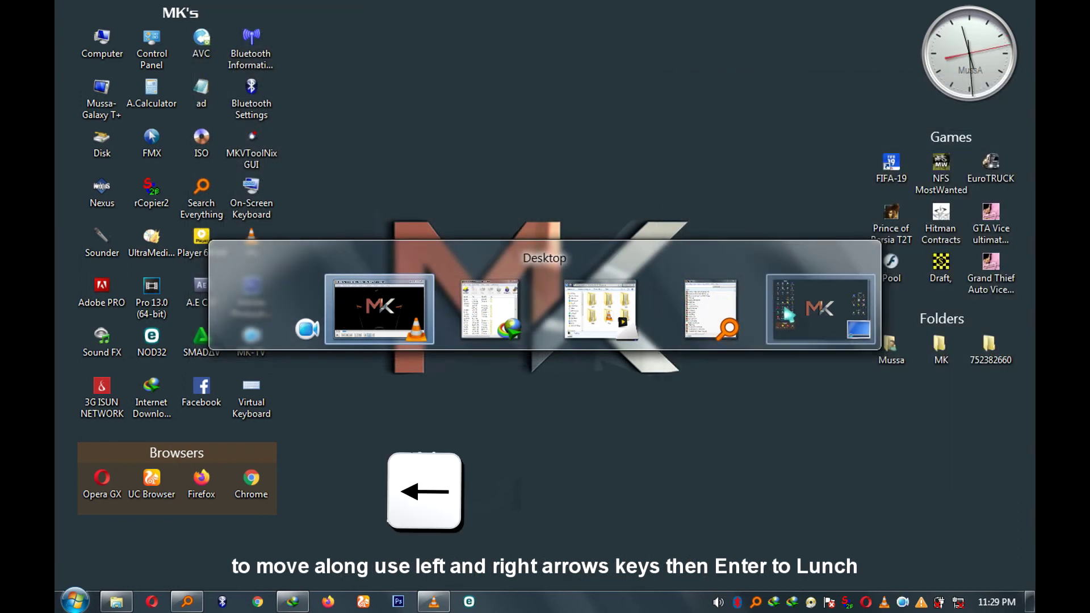
key("Right")
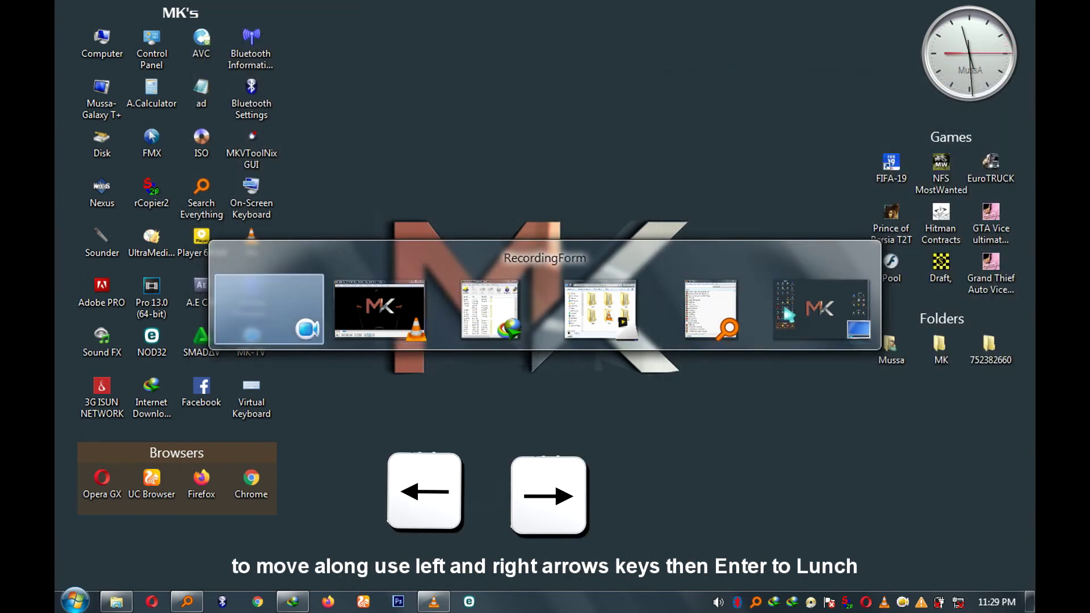
key("Right")
key("Right")
key("Right")
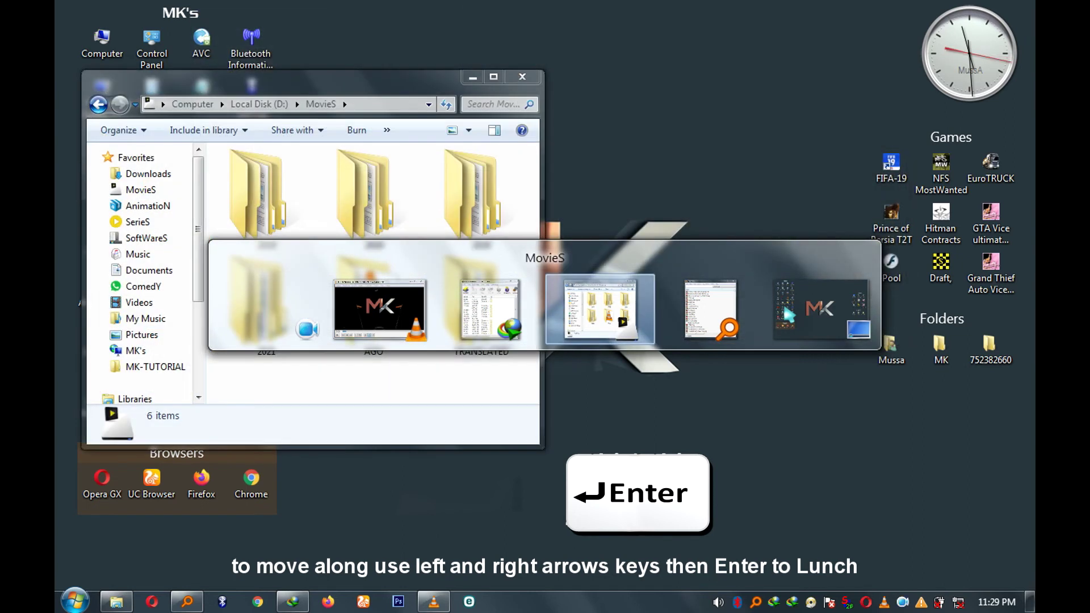
key("Right")
key("Left")
key("Left")
key("Left")
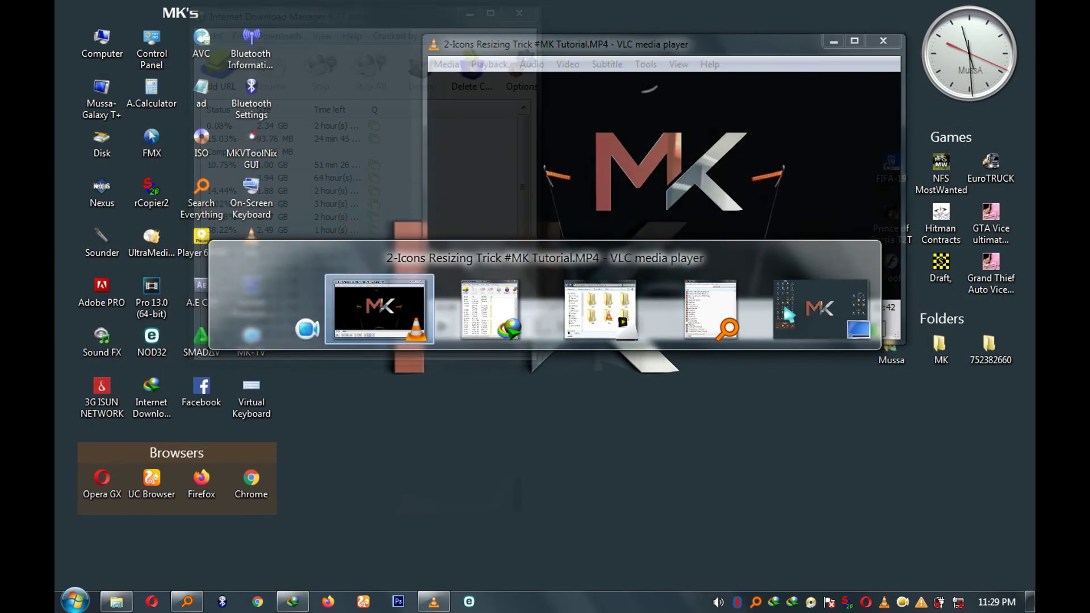
key("Return")
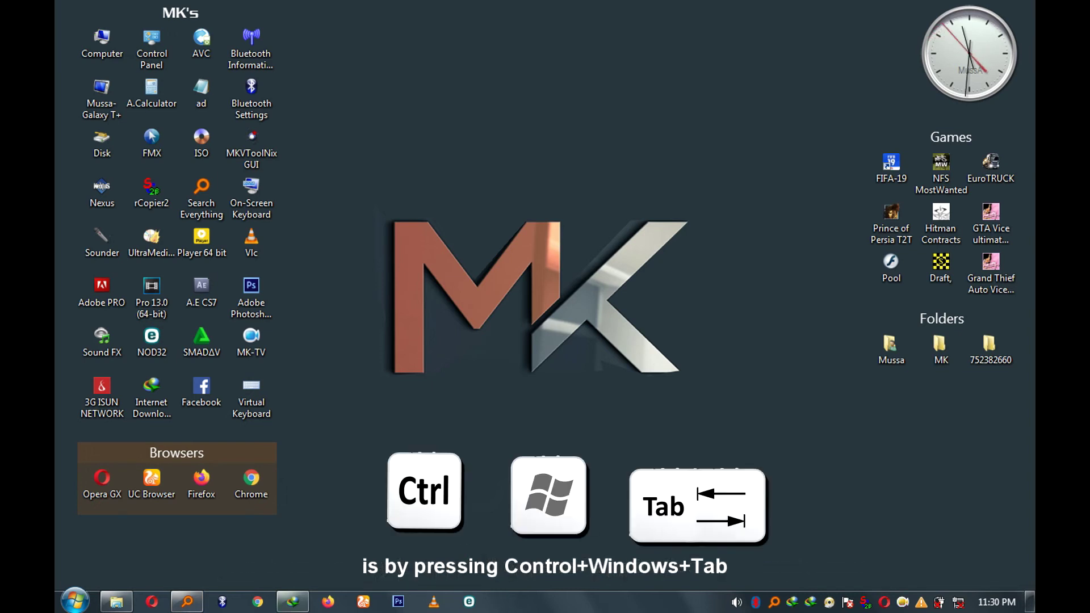
Step: Rotate through every open window and the desktop in Flip 3D, leaving it on the desktop
key("ctrl+super+Tab")
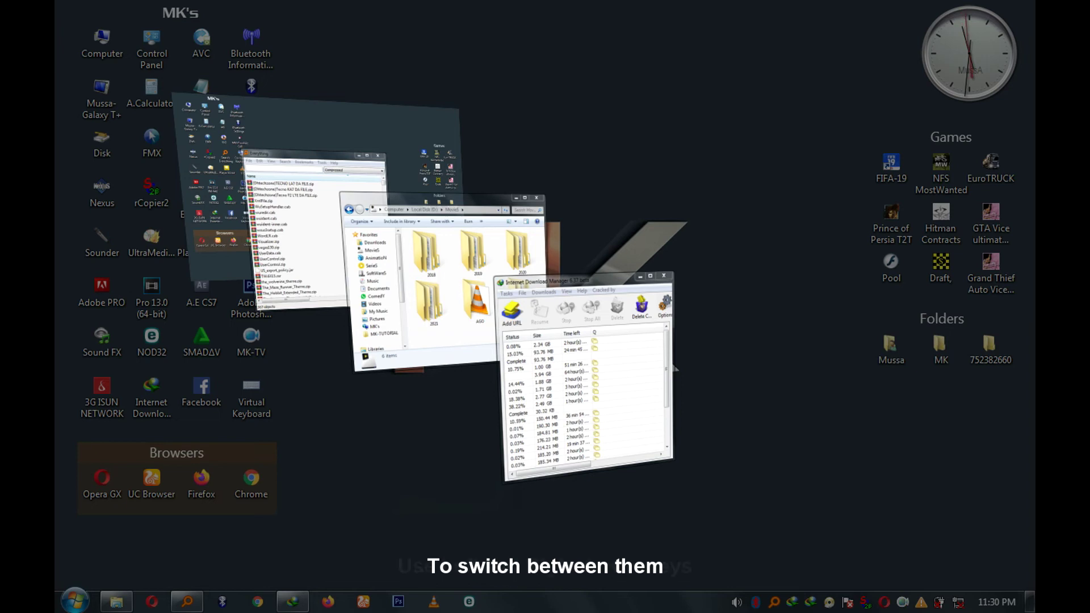
key("Left")
key("Right")
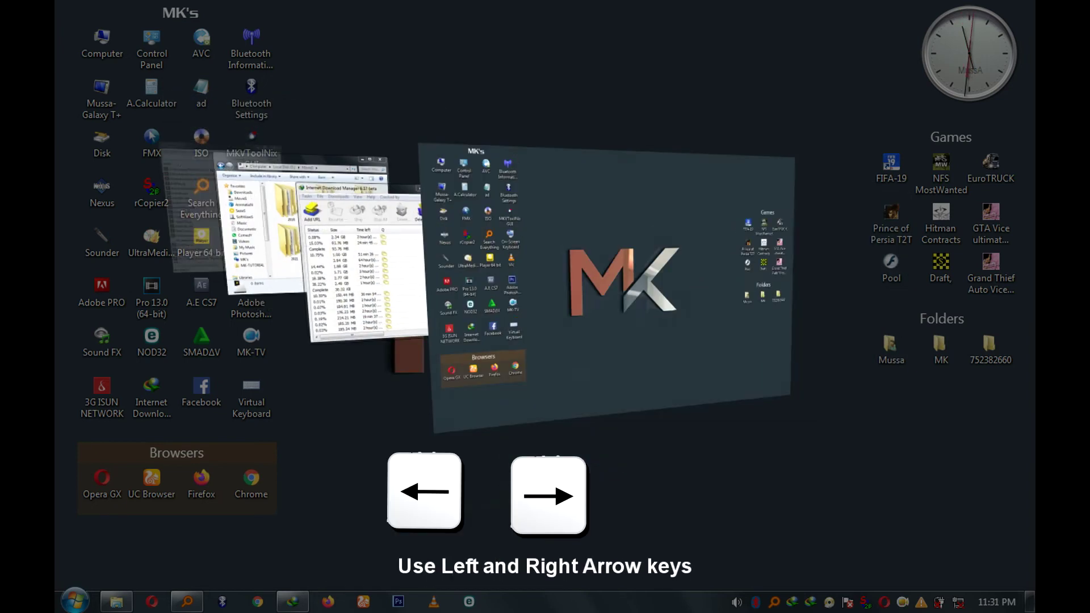
key("Left")
key("Left")
key("Right")
key("Right")
key("Left")
key("Left")
key("Right")
key("Left")
key("Left")
key("Left")
key("Left")
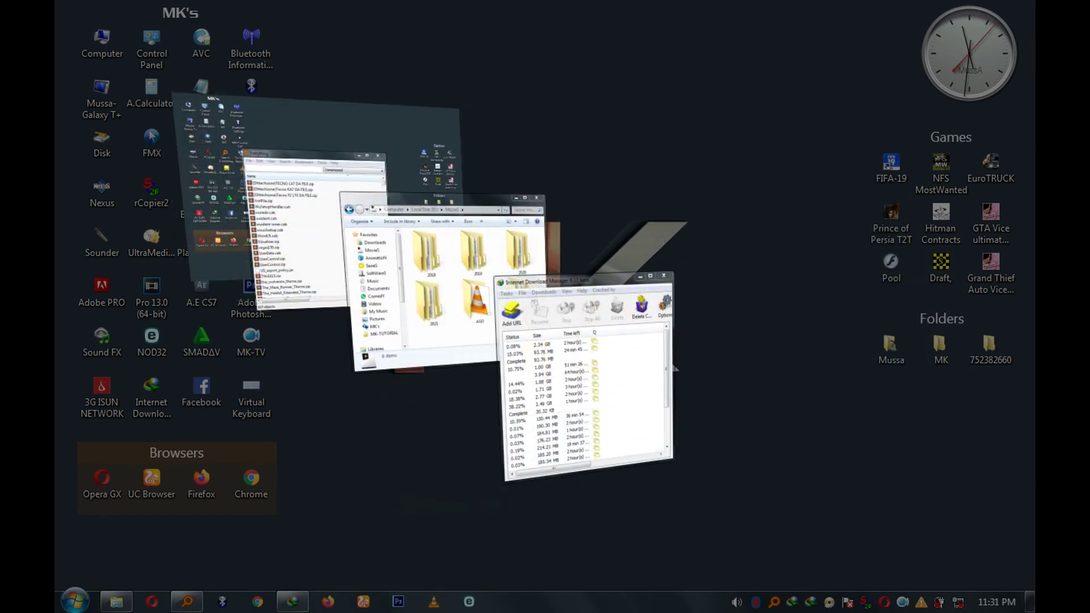
key("Left")
key("Left")
key("Right")
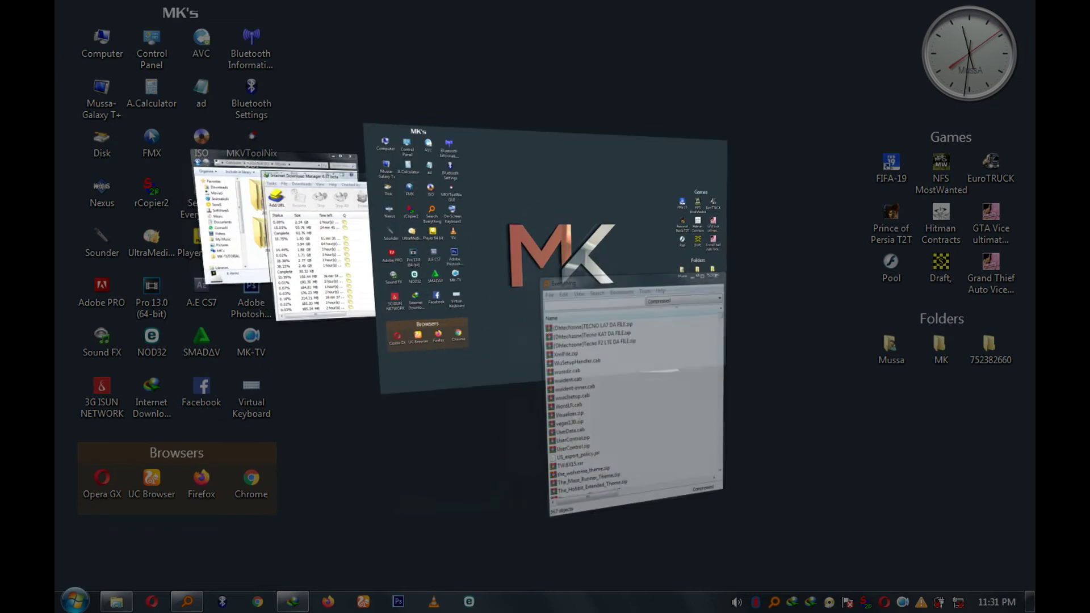
key("Return")
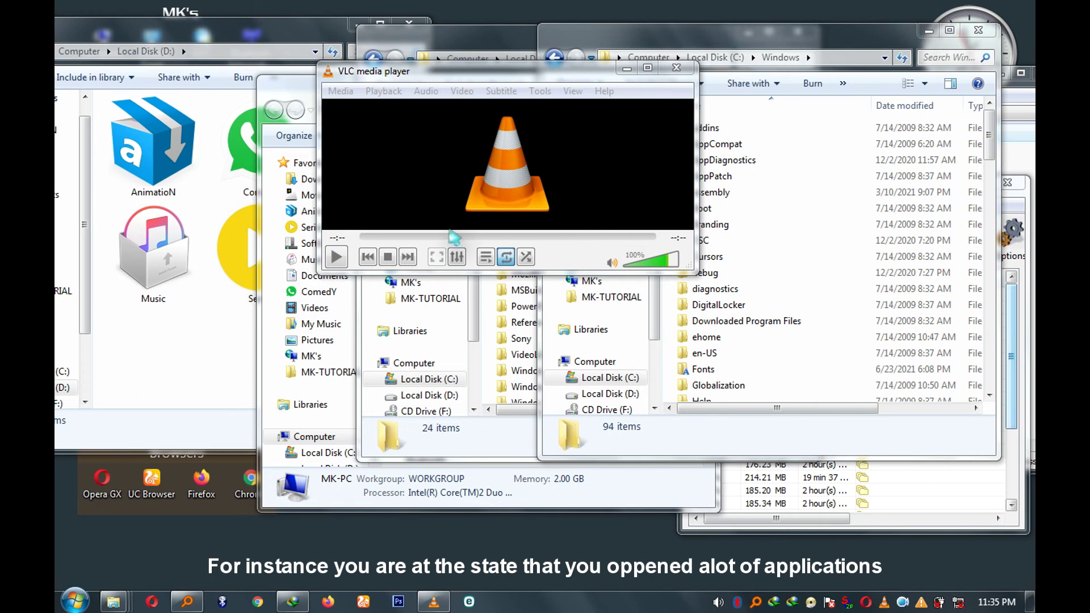
Step: Open a Computer window, select Local Disk (C:), and move the window to the left
key("super+e")
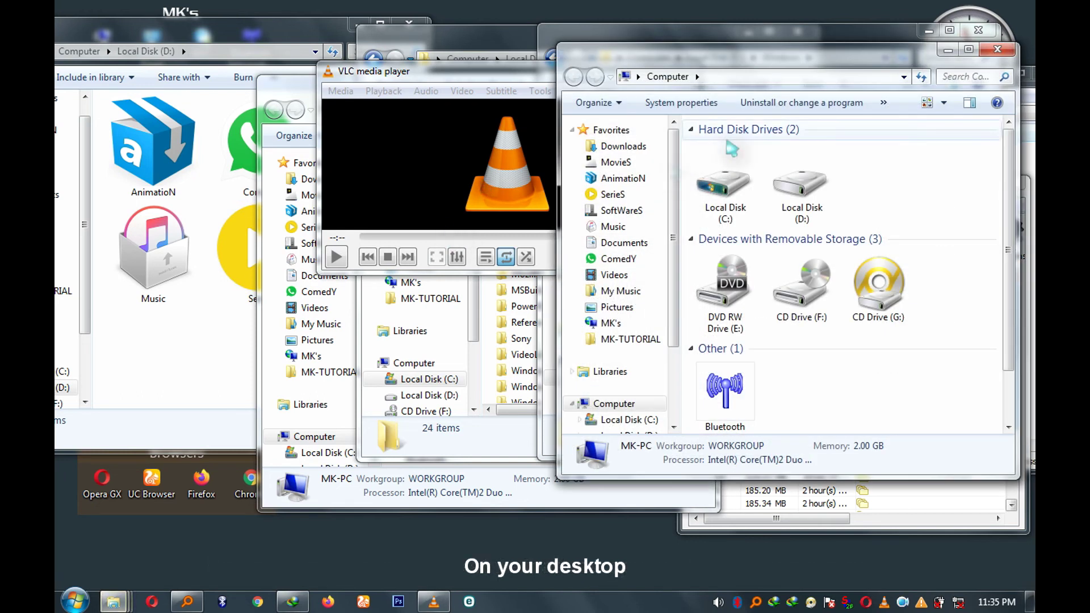
left_click(725, 183)
left_click_drag(785, 68, 324, 54)
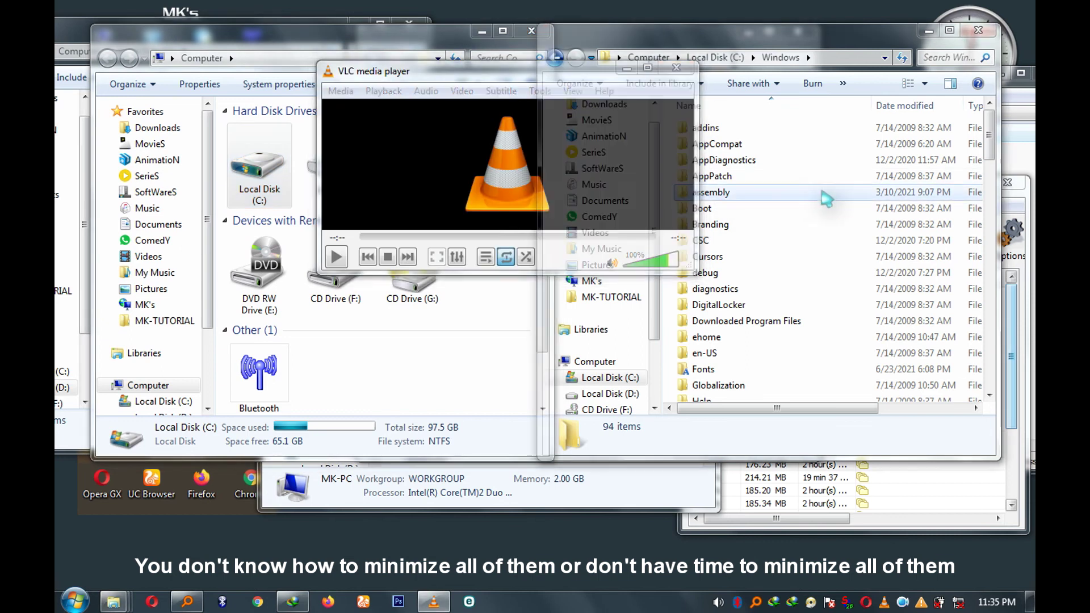
Step: Bring the Windows folder, Computer and VLC windows forward, then Aero Peek at the desktop
left_click(868, 190)
left_click(577, 491)
left_click(518, 322)
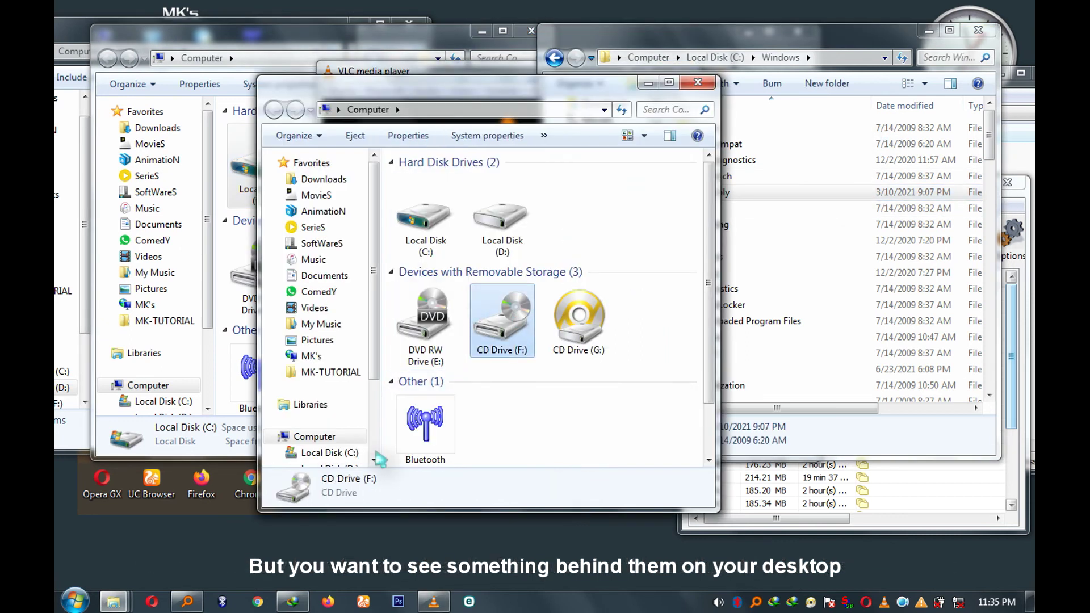
left_click(432, 600)
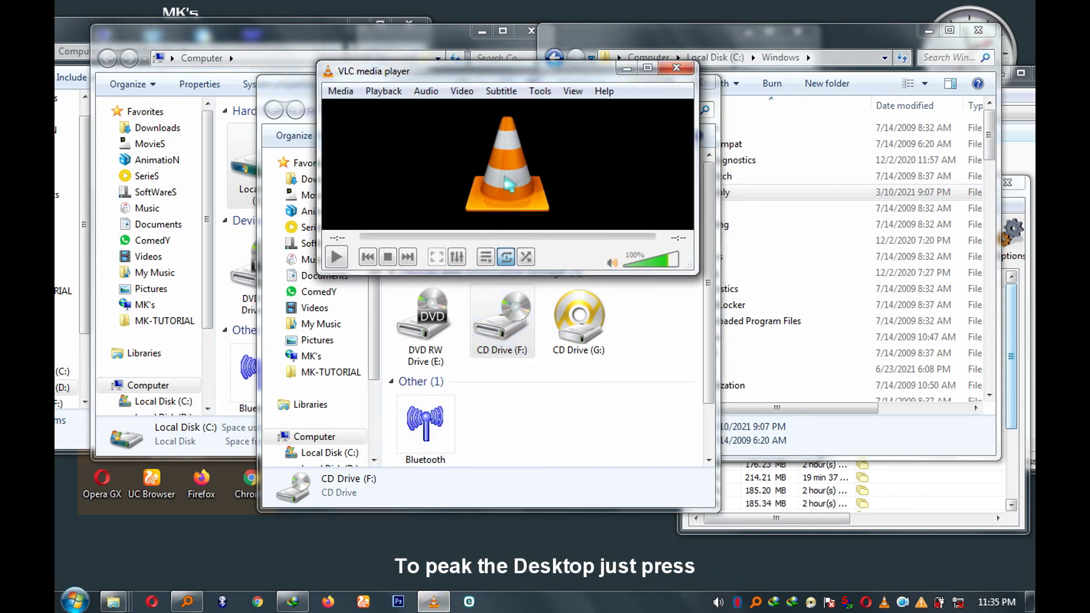
key("super+space")
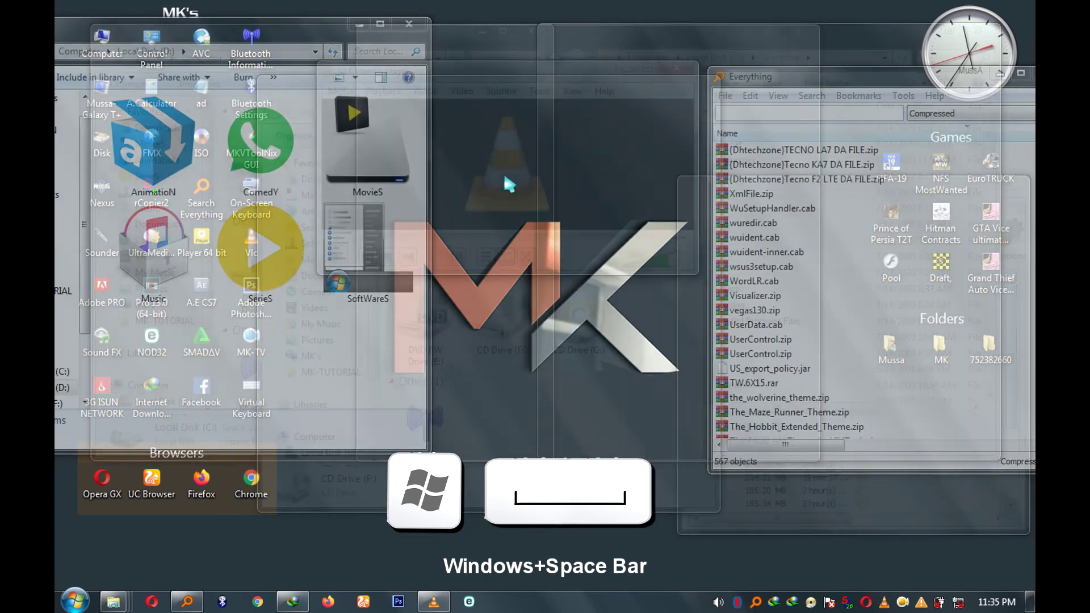